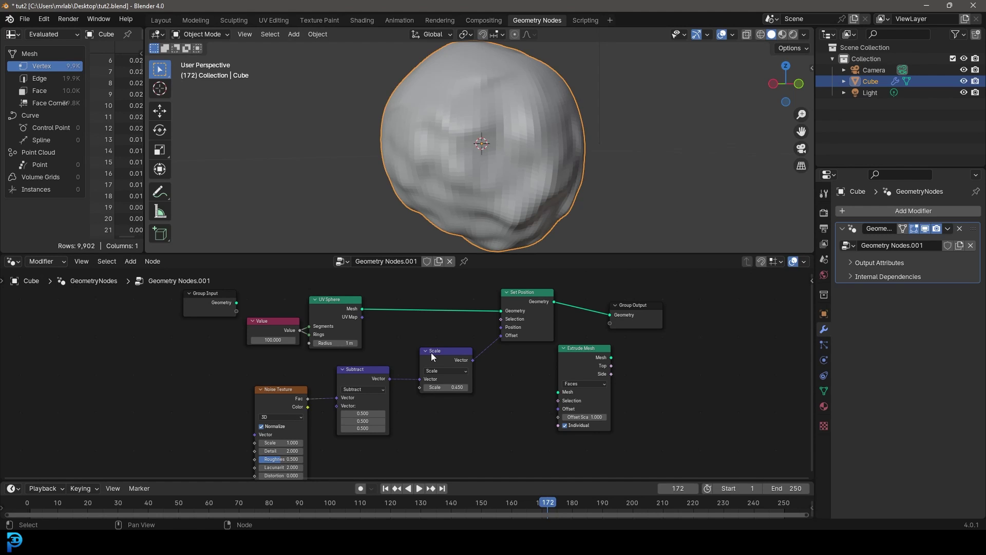
- Examine the finished rock node tree, from the Set Position and Scale nodes back to the Subtract and Noise Texture nodes
scroll(443, 340, up, 5)
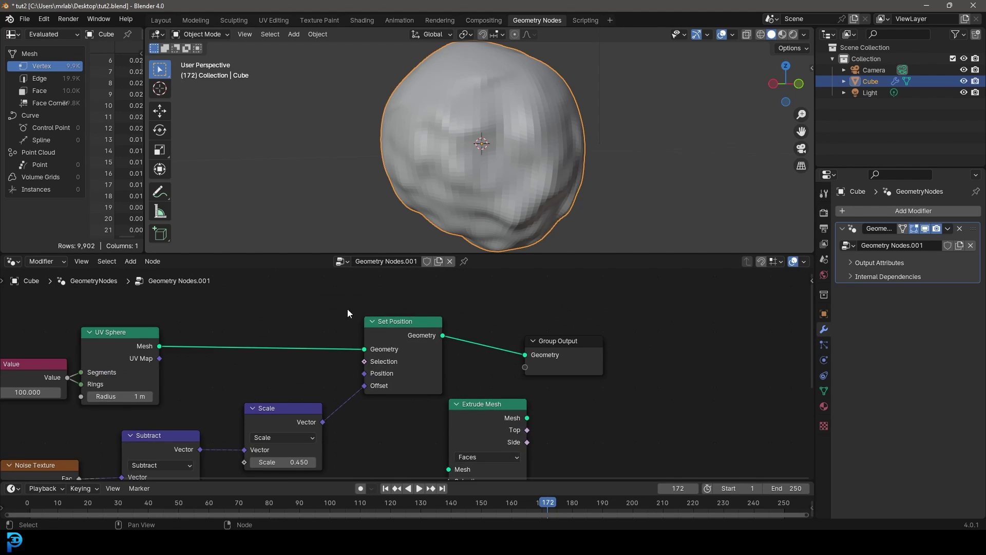
drag(408, 313, 401, 314)
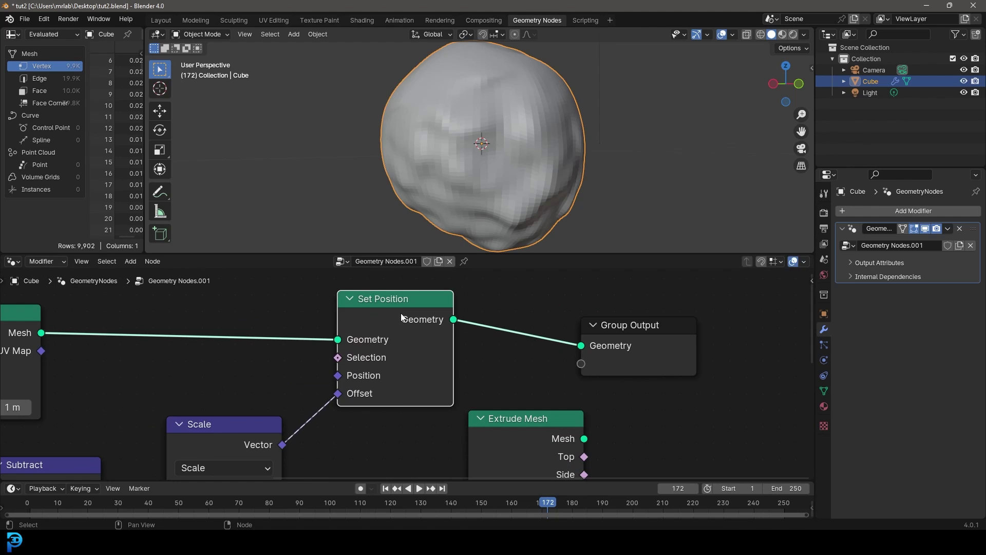
mouse_move(401, 314)
middle_drag(334, 409, 410, 337)
drag(274, 364, 269, 370)
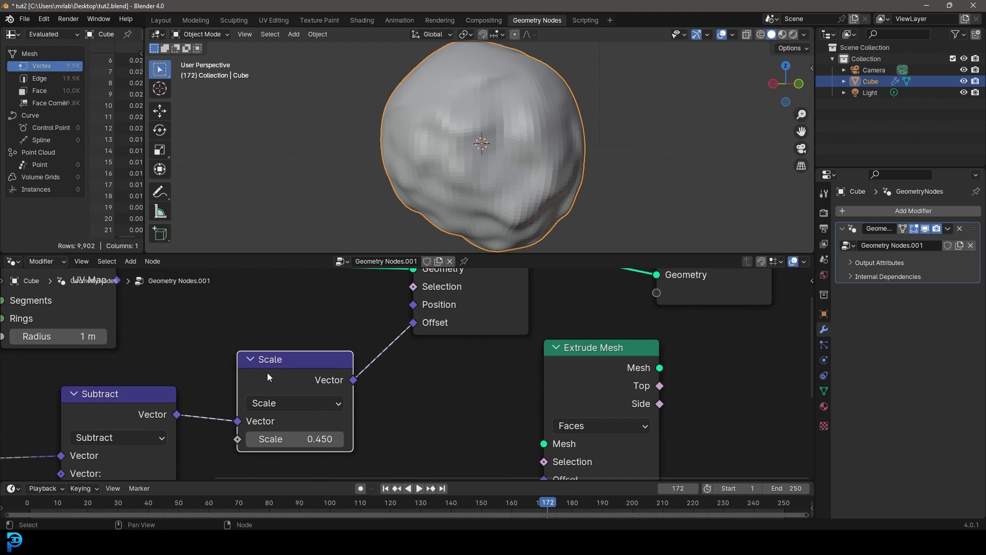
middle_drag(208, 407, 523, 303)
drag(229, 350, 224, 348)
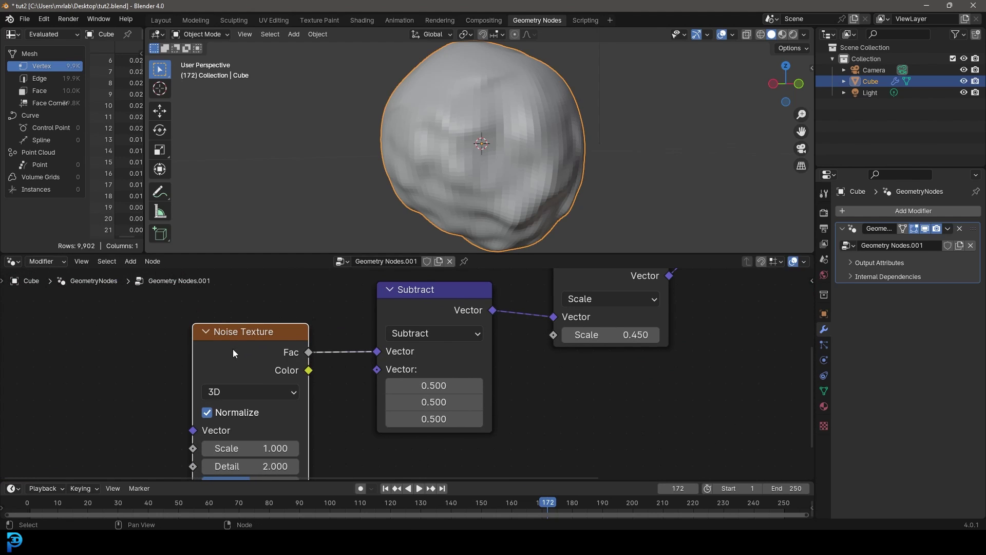
scroll(566, 374, down, 4)
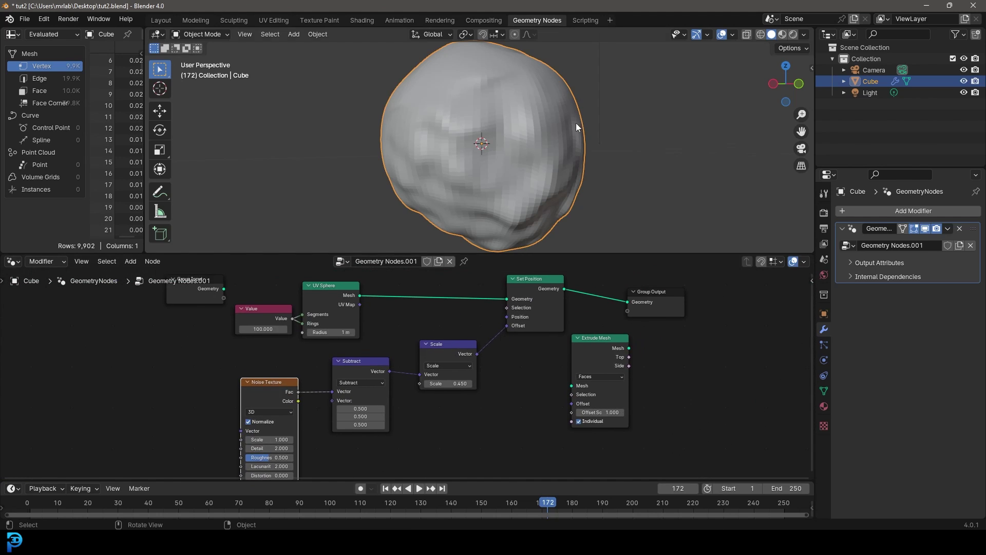
- Preview the UV Sphere output and the Set Position output through a Viewer node to compare the shapes
scroll(334, 353, up, 2)
ctrl+shift+click(359, 321)
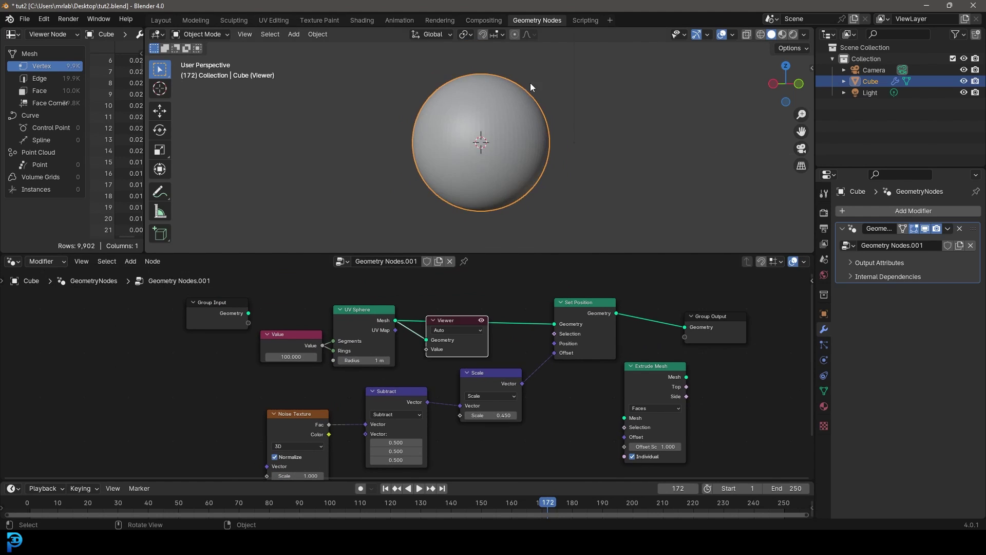
scroll(463, 137, up, 5)
ctrl+shift+click(579, 309)
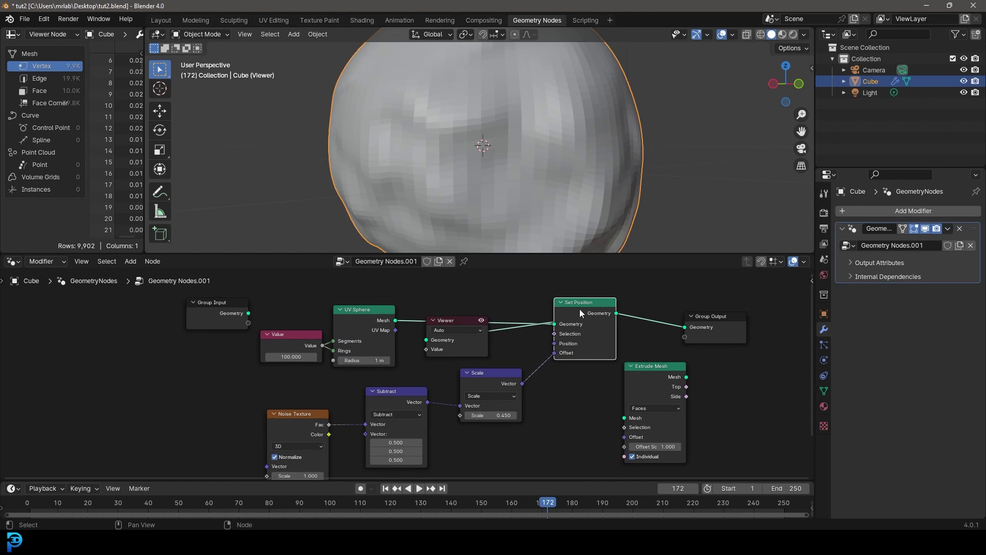
- Select the Noise Texture, Subtract and Scale nodes together to examine the chain that drives the displacement
middle_drag(484, 409, 397, 383)
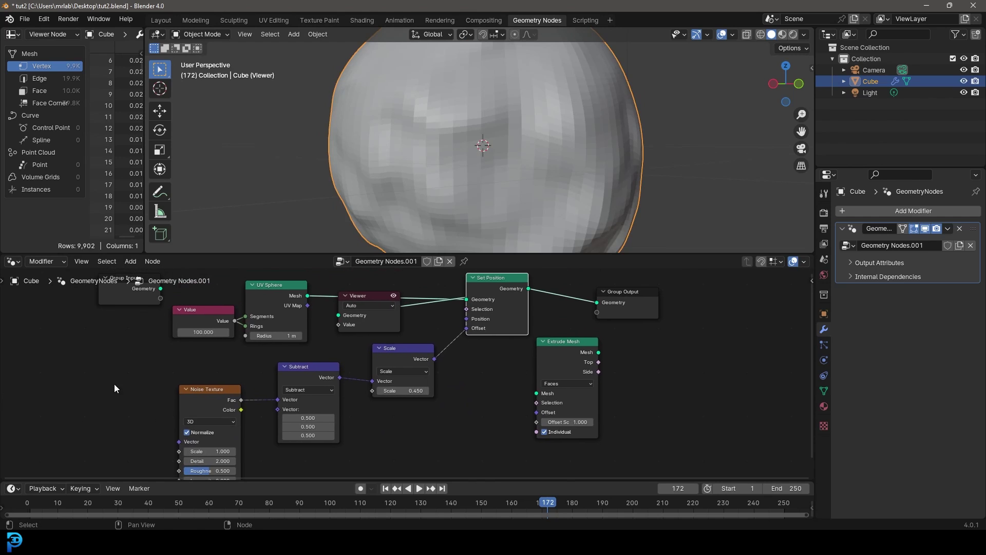
drag(114, 384, 416, 437)
scroll(411, 375, up, 1)
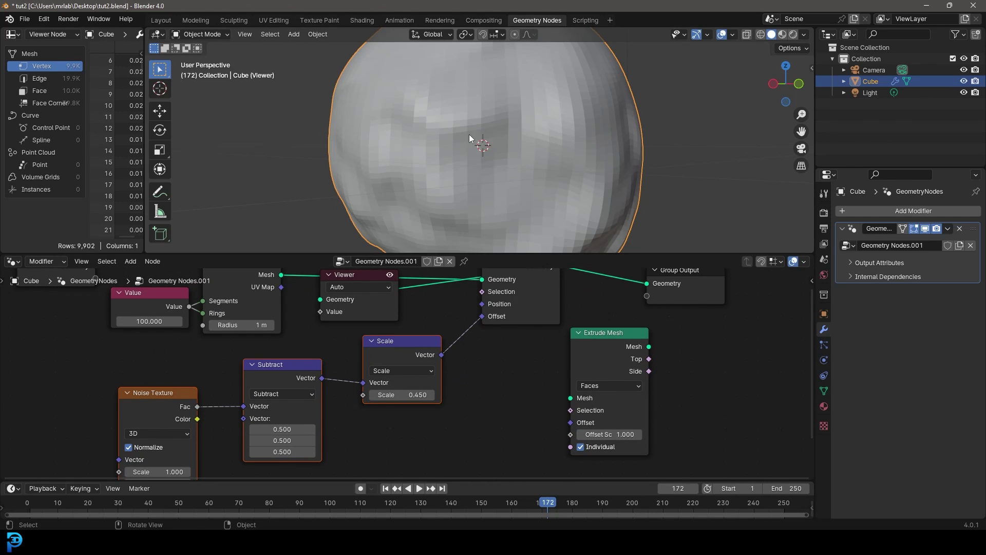
- Pull the Viewer node away from the UV Sphere–Set Position link and delete it
scroll(452, 153, down, 2)
middle_drag(609, 345, 550, 410)
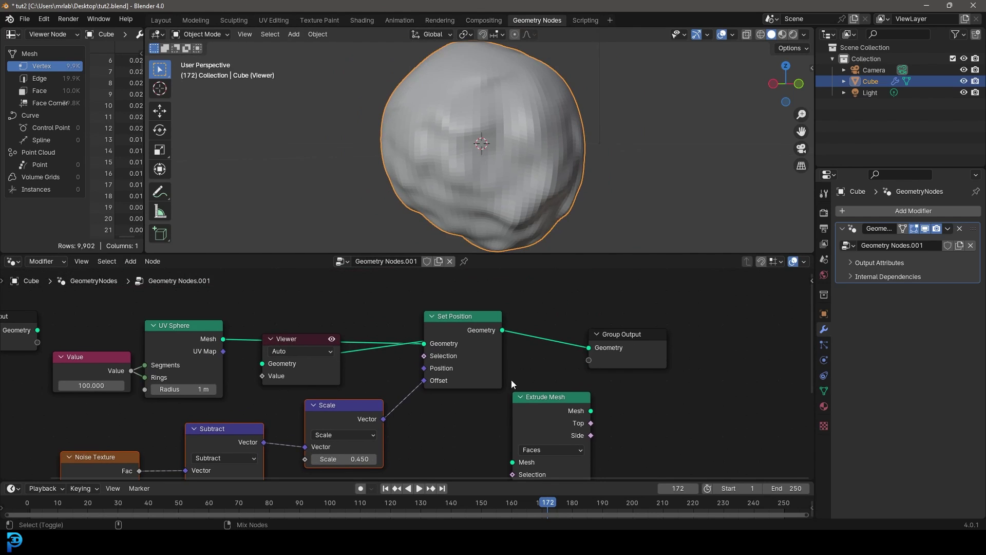
drag(309, 341, 691, 396)
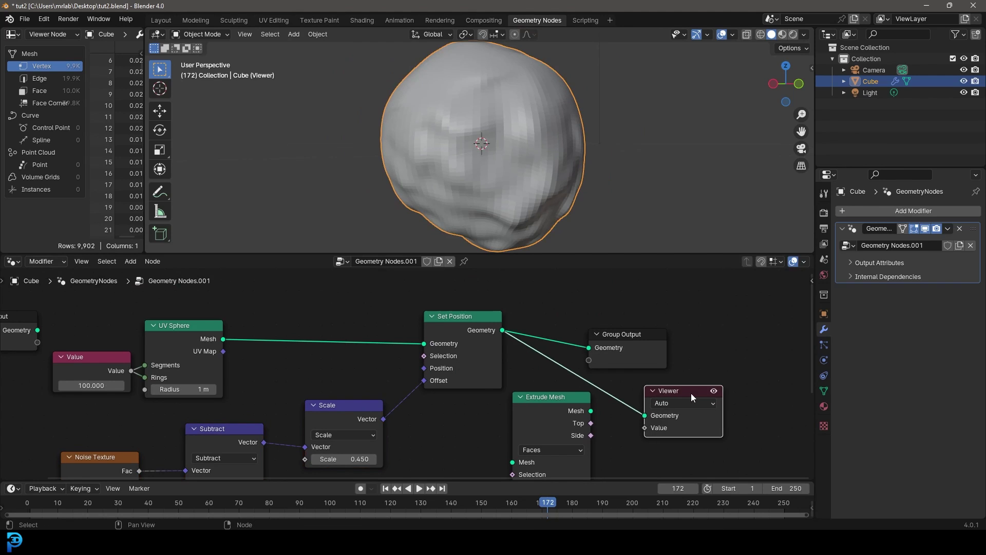
key(x)
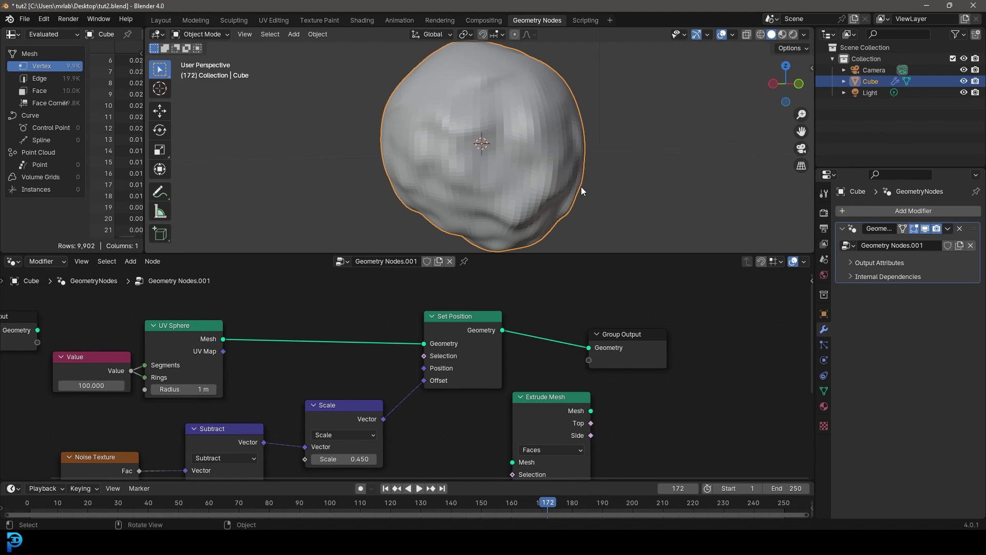
scroll(401, 309, up, 2)
drag(434, 345, 266, 376)
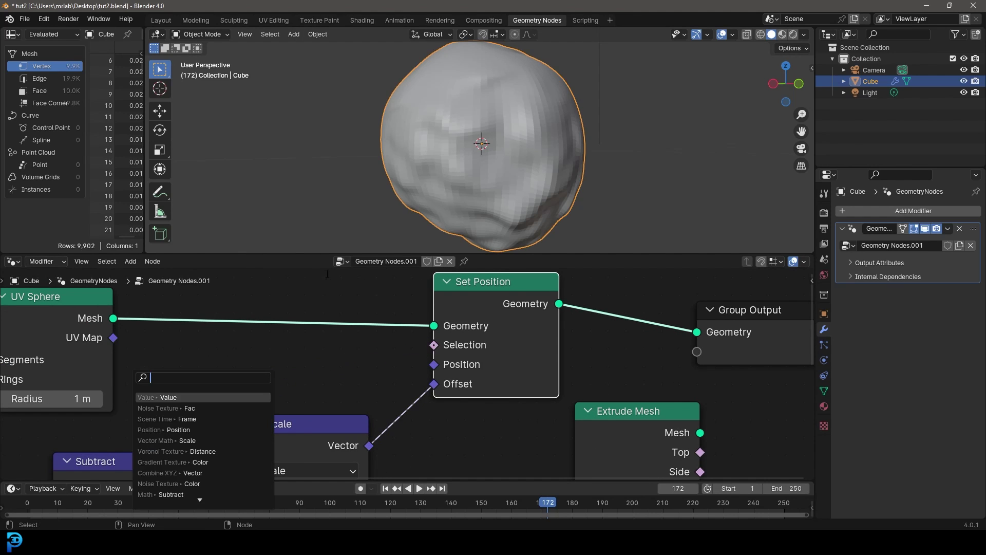
click(572, 123)
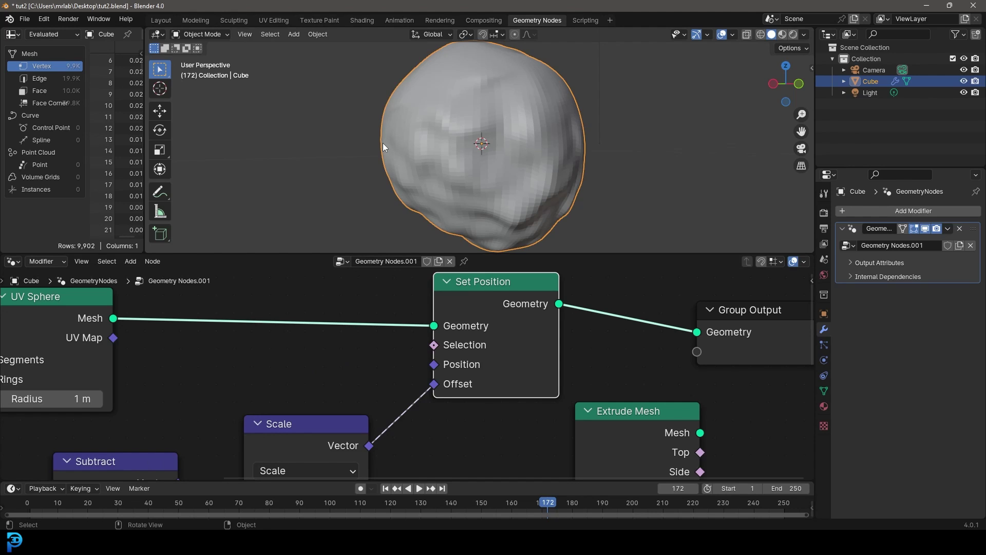
scroll(430, 294, down, 2)
middle_drag(313, 366, 427, 312)
scroll(427, 312, down, 4)
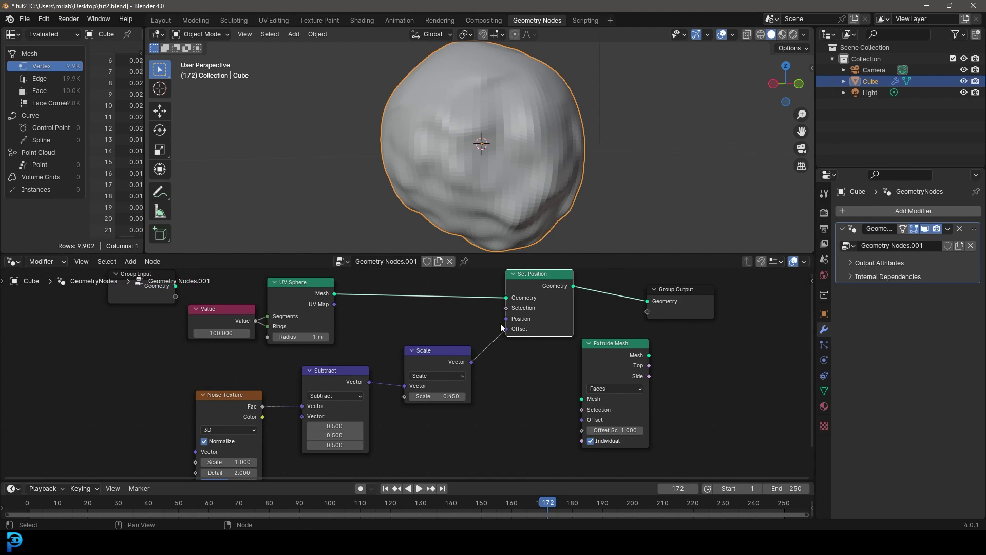
middle_drag(502, 326, 453, 346)
drag(497, 301, 493, 298)
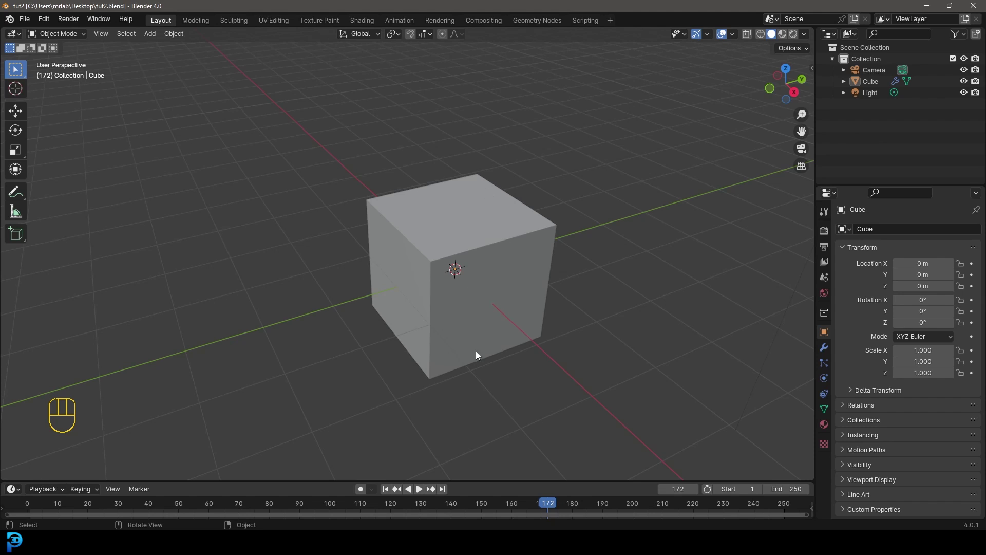
- Select the default cube, switch to the Geometry Nodes workspace and replace the cube's node group with a new one
click(473, 198)
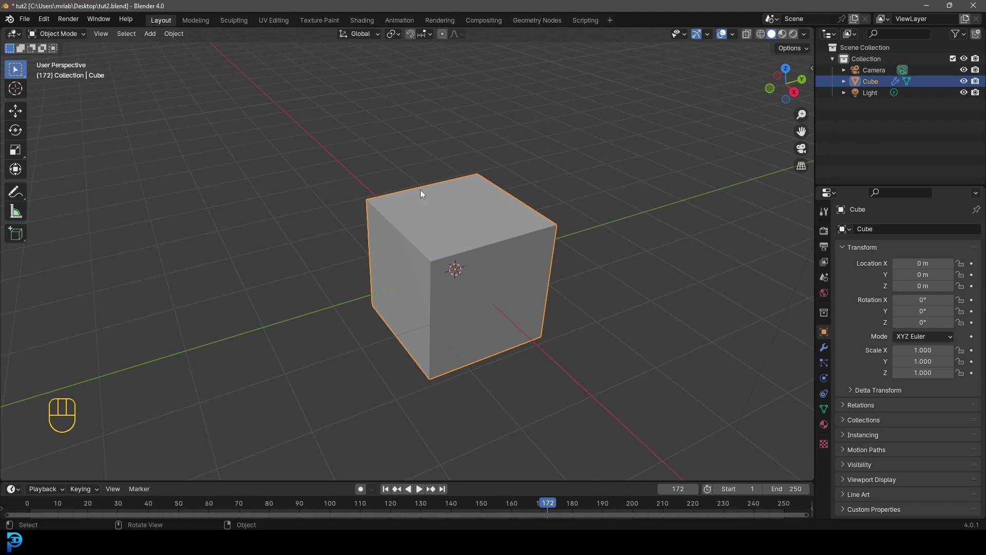
click(537, 20)
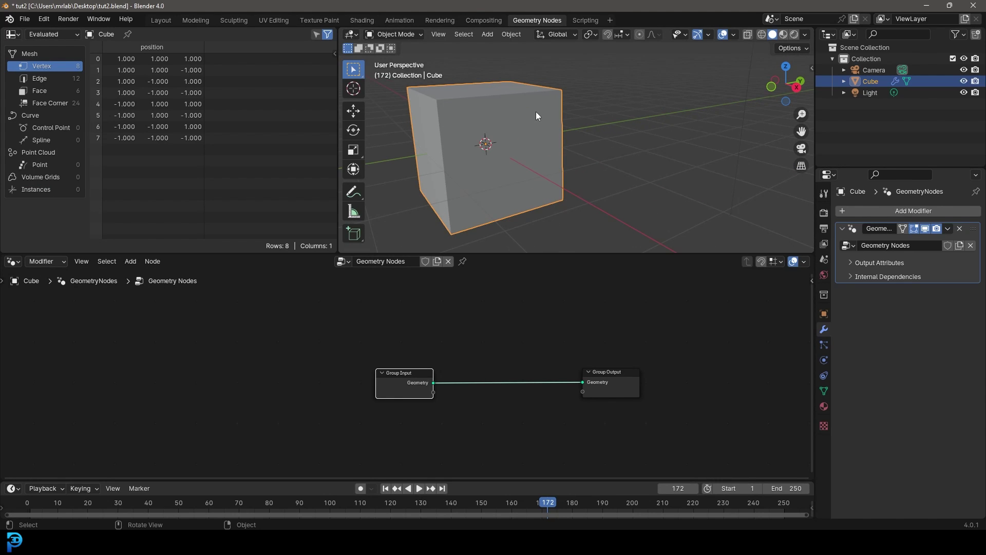
scroll(371, 300, up, 2)
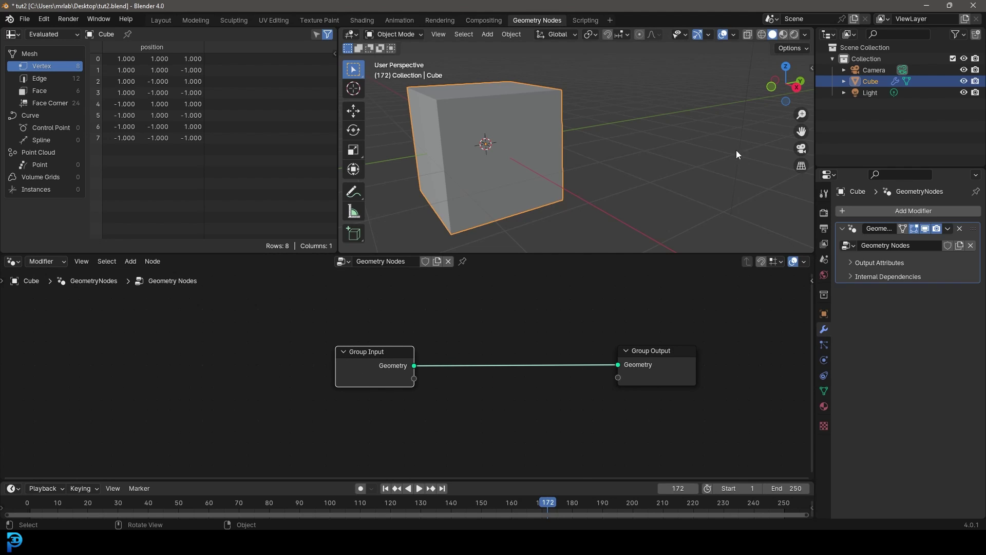
click(449, 261)
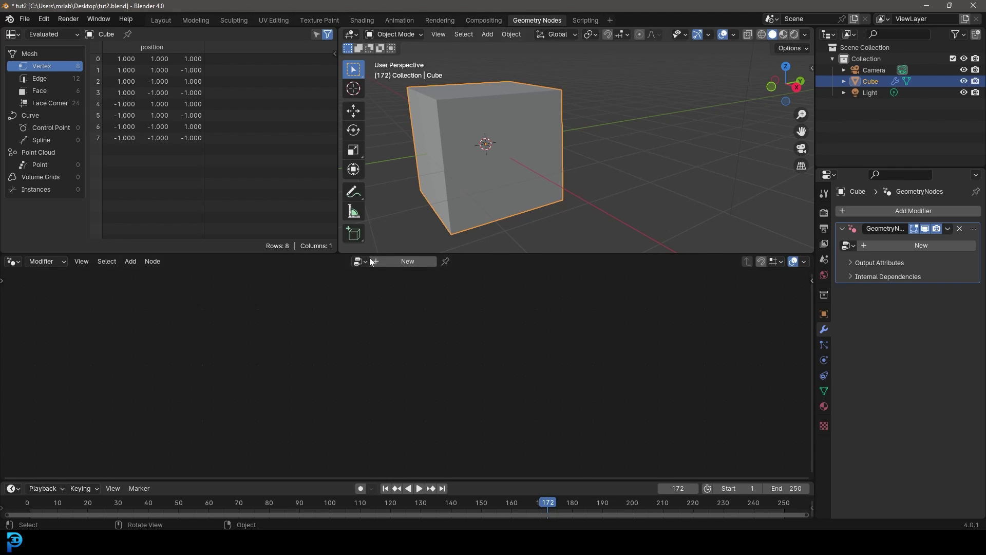
click(412, 263)
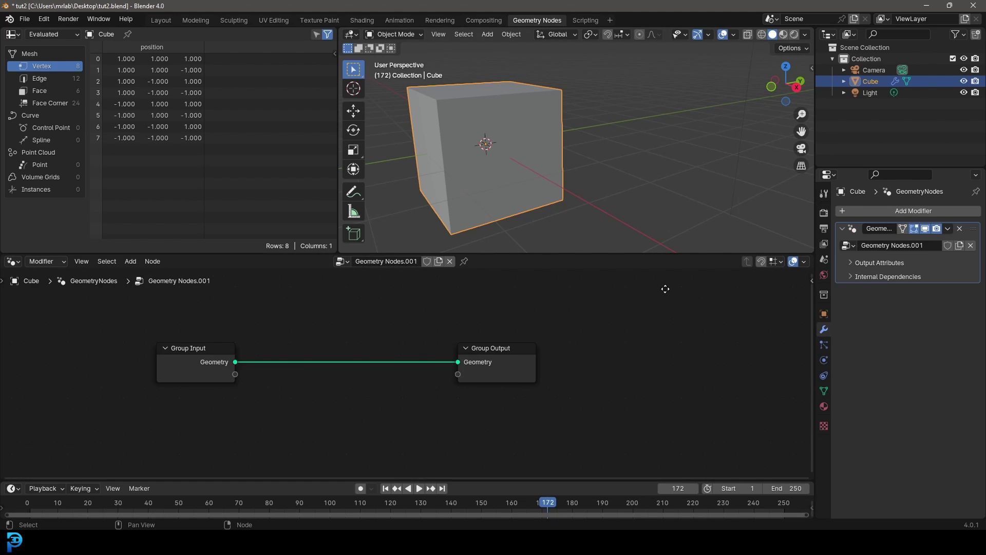
- Rearrange the Group Input and Group Output nodes to leave a wide gap between them for new nodes
drag(222, 352, 231, 352)
drag(560, 350, 562, 351)
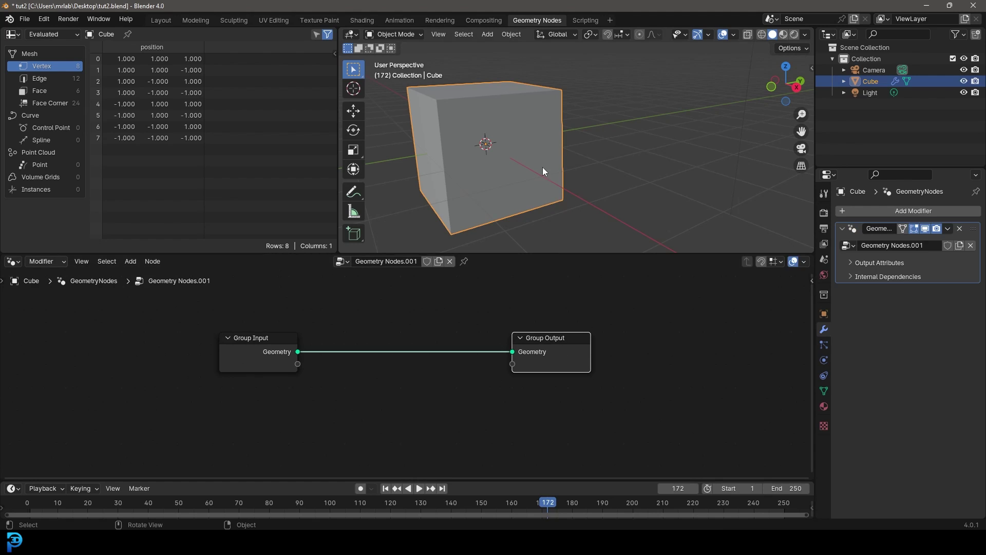
middle_drag(495, 141, 503, 146)
shift+middle_drag(377, 326, 501, 332)
middle_drag(485, 94, 489, 96)
middle_drag(430, 348, 458, 330)
scroll(332, 335, up, 3)
drag(409, 334, 287, 339)
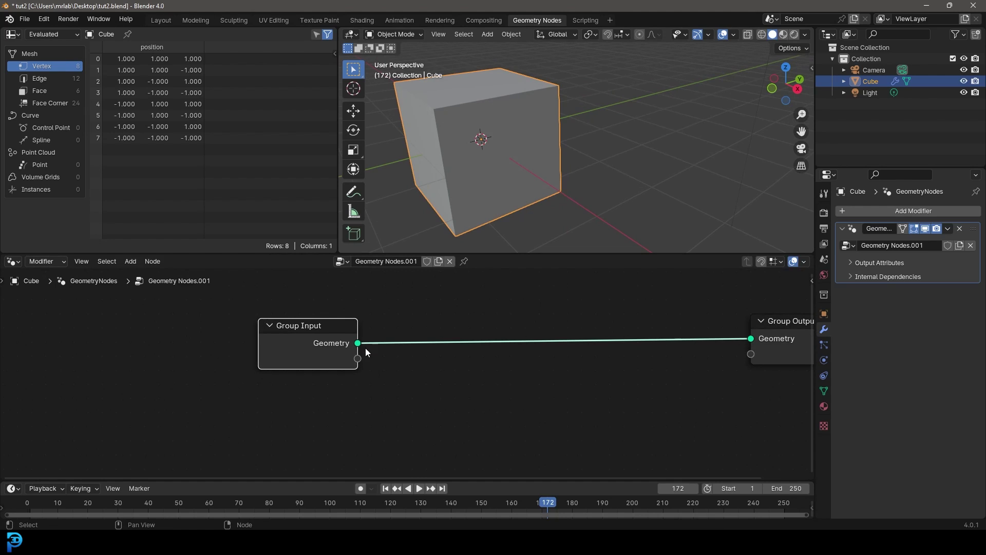
- Add a UV Sphere node on the link to Group Output, and space it and the Group Input node out
middle_drag(465, 335, 360, 373)
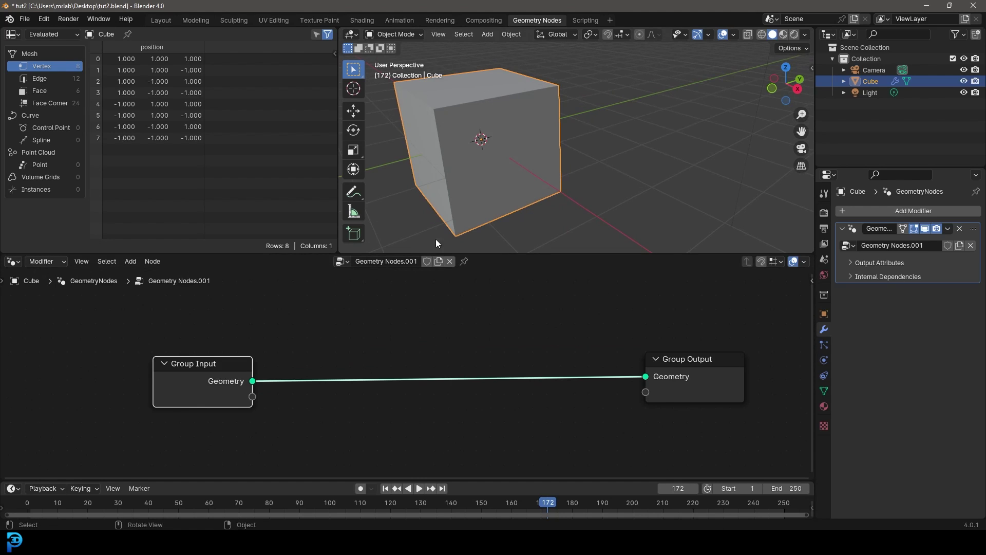
middle_drag(319, 374, 395, 326)
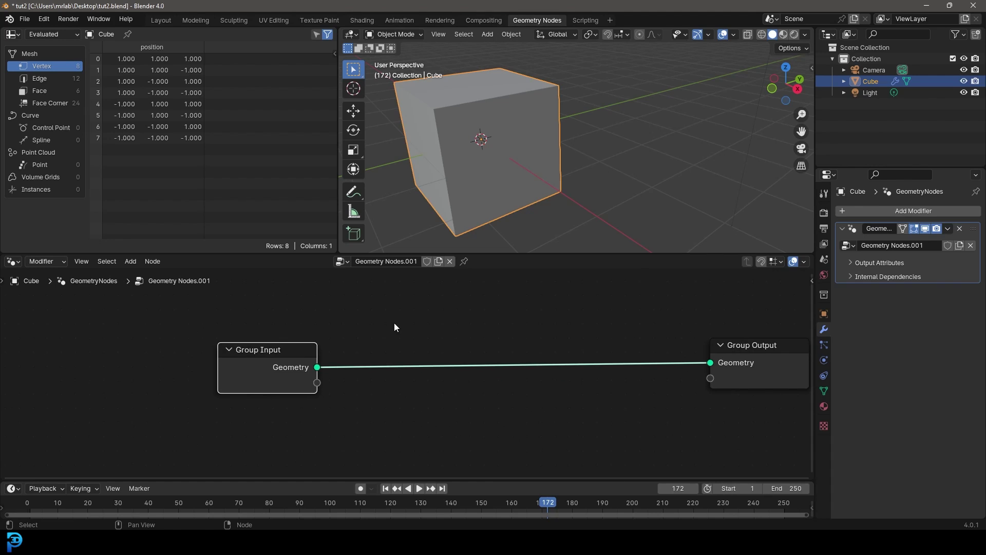
key(shift+a)
click(359, 309)
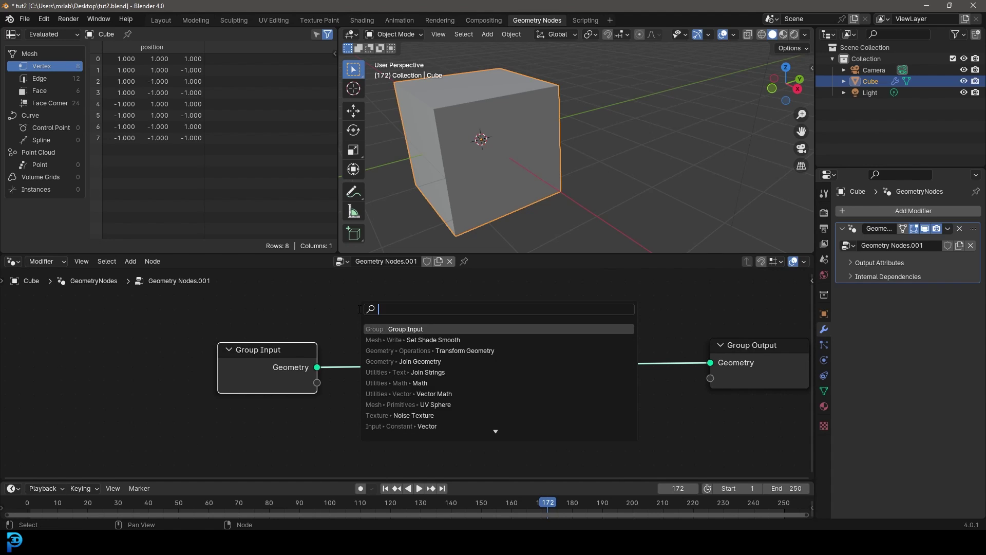
text(spghere)
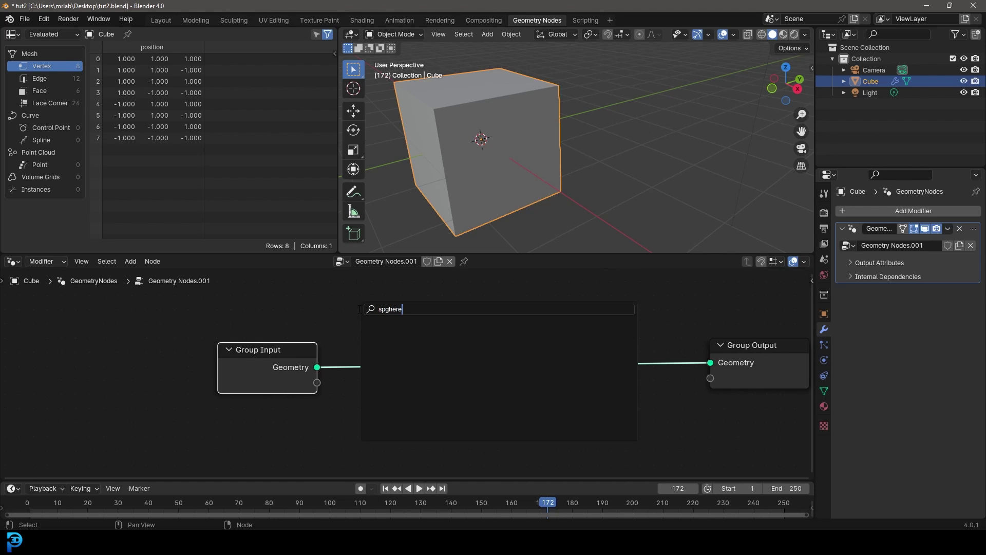
key(BackSpace)
key(BackSpace)
key(BackSpace)
key(BackSpace)
key(BackSpace)
key(BackSpace)
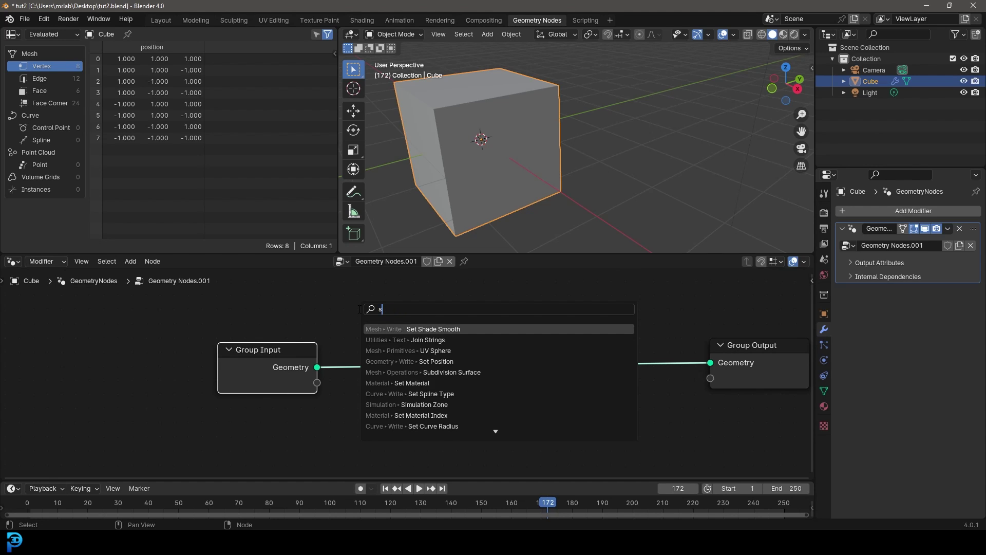
text(here)
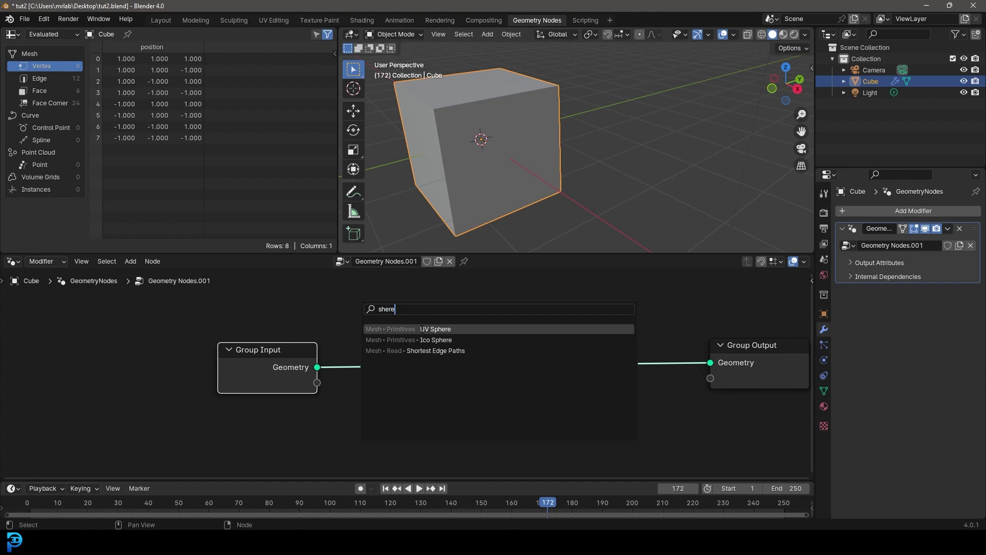
click(421, 329)
click(411, 340)
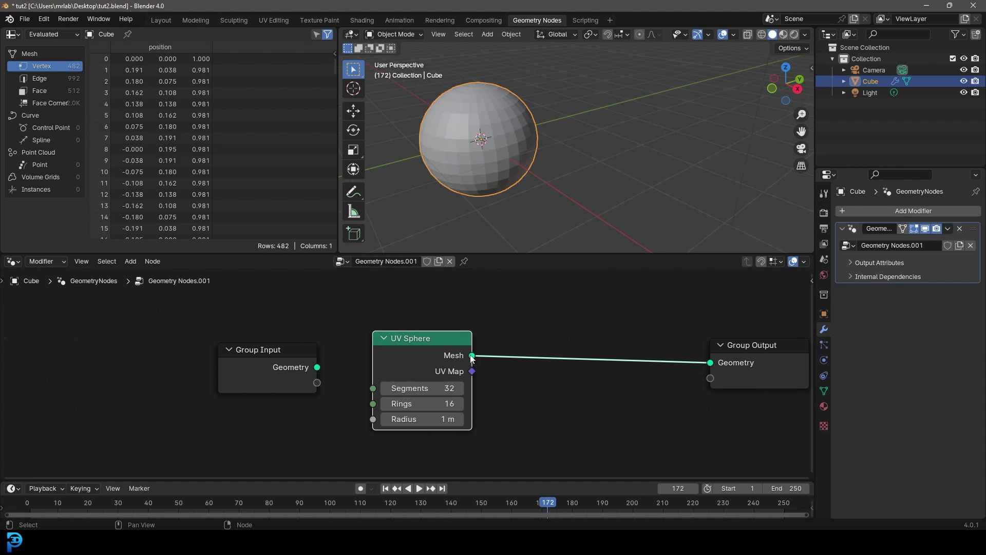
drag(302, 353, 191, 348)
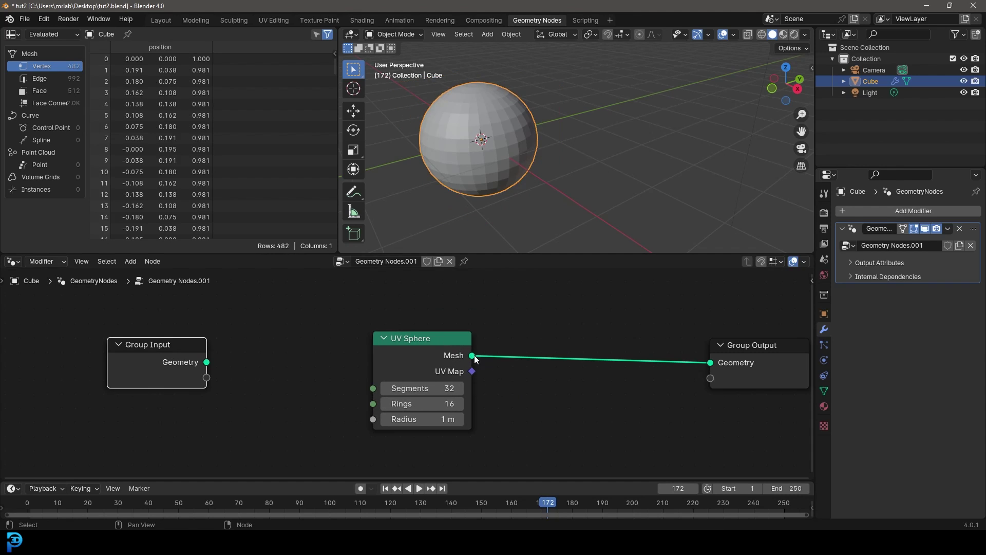
drag(421, 338, 375, 341)
- Examine the UV sphere's vertex positions in the spreadsheet alongside its mesh in the viewport
scroll(486, 176, up, 3)
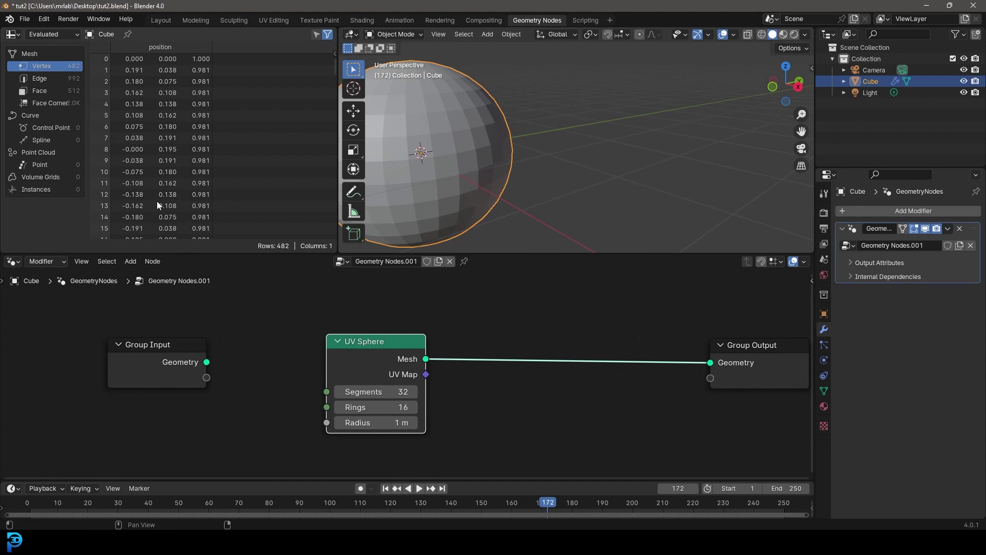
scroll(157, 205, down, 20)
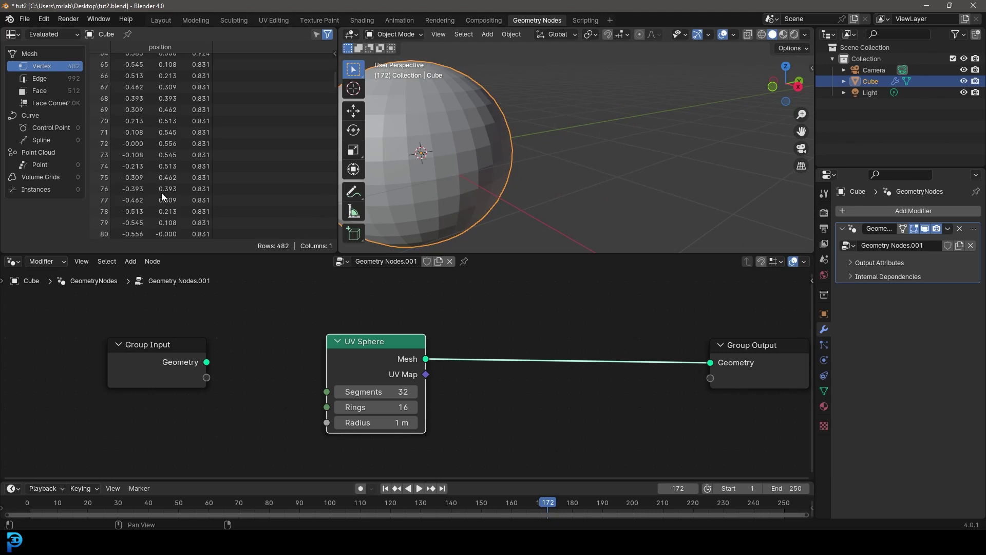
scroll(162, 193, up, 18)
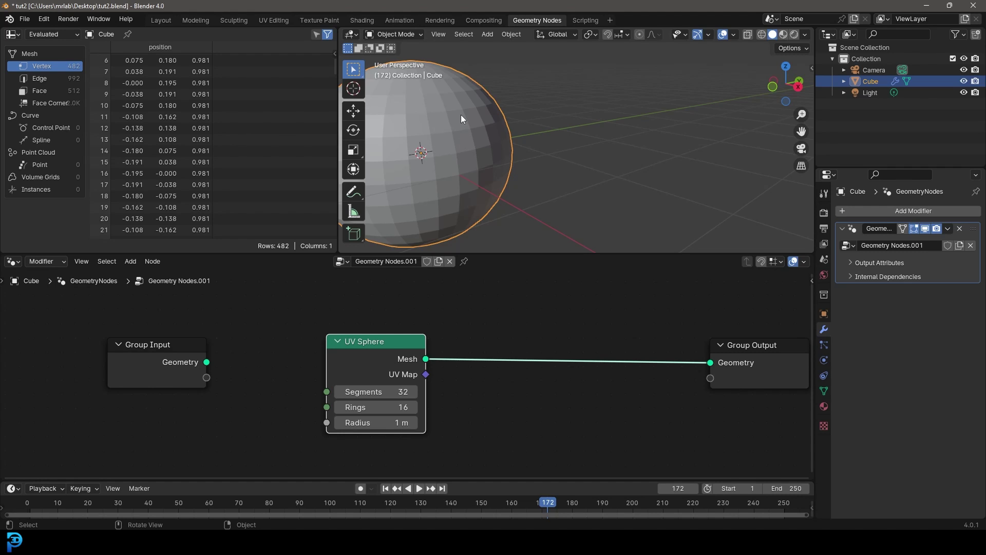
middle_drag(449, 371, 386, 368)
scroll(503, 166, down, 1)
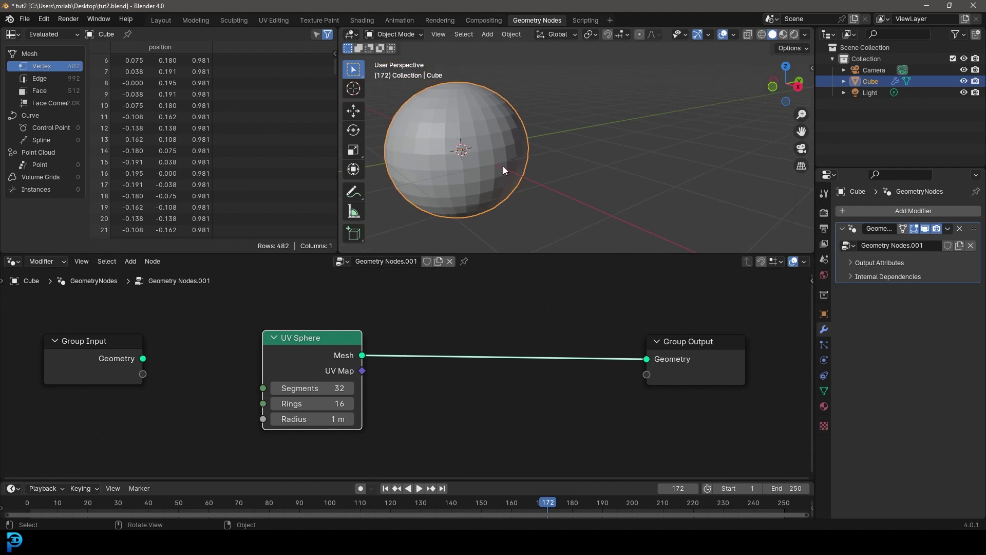
- Move the UV Sphere node farther from Group Output to make room for another node on their link
shift+middle_drag(504, 166, 529, 165)
middle_drag(344, 374, 383, 360)
scroll(383, 361, up, 3)
drag(314, 336, 269, 344)
scroll(386, 372, down, 1)
middle_drag(386, 372, 251, 366)
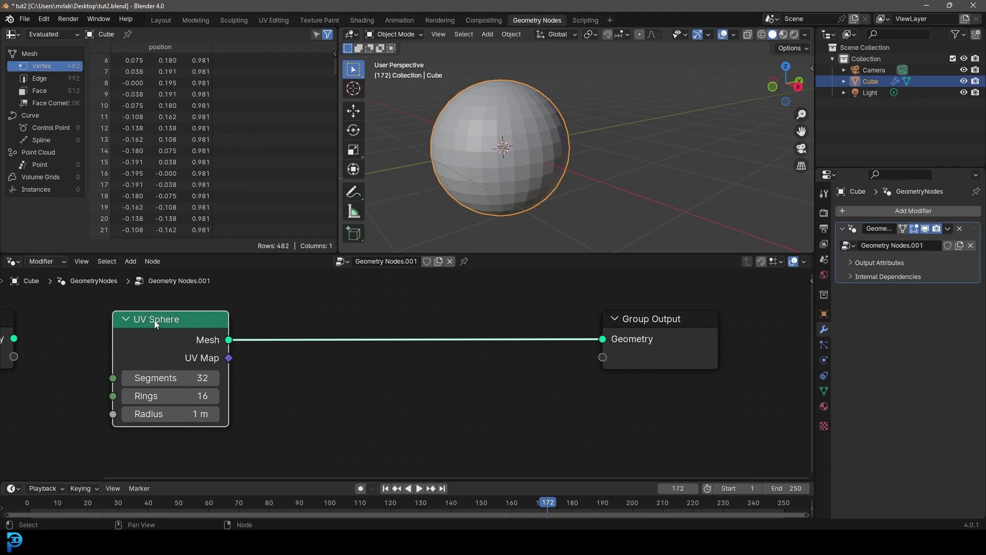
drag(154, 321, 151, 323)
middle_drag(315, 335, 363, 339)
scroll(384, 324, up, 1)
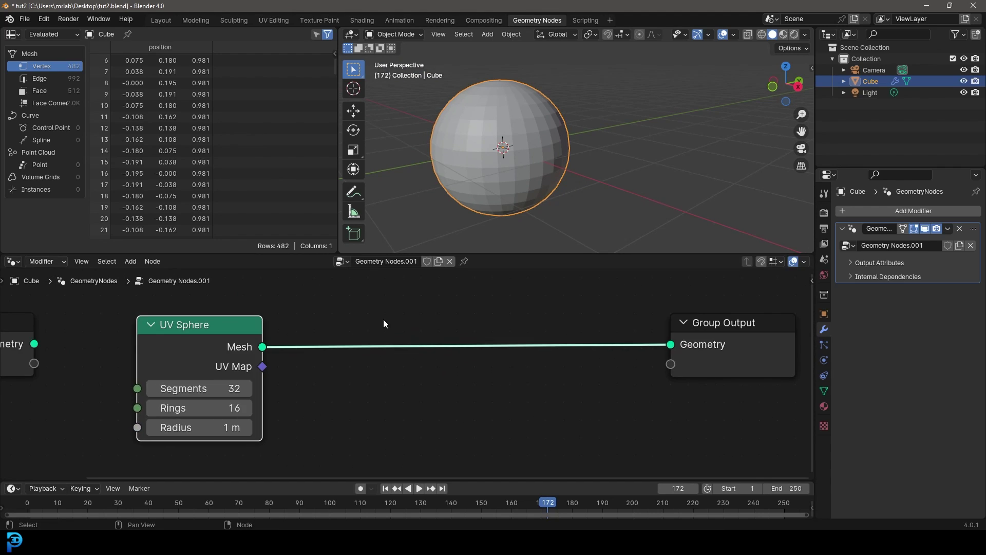
- Insert a Set Position node on the link between UV Sphere and Group Output, and nudge Group Output into line
key(shift+a)
click(356, 311)
text(set)
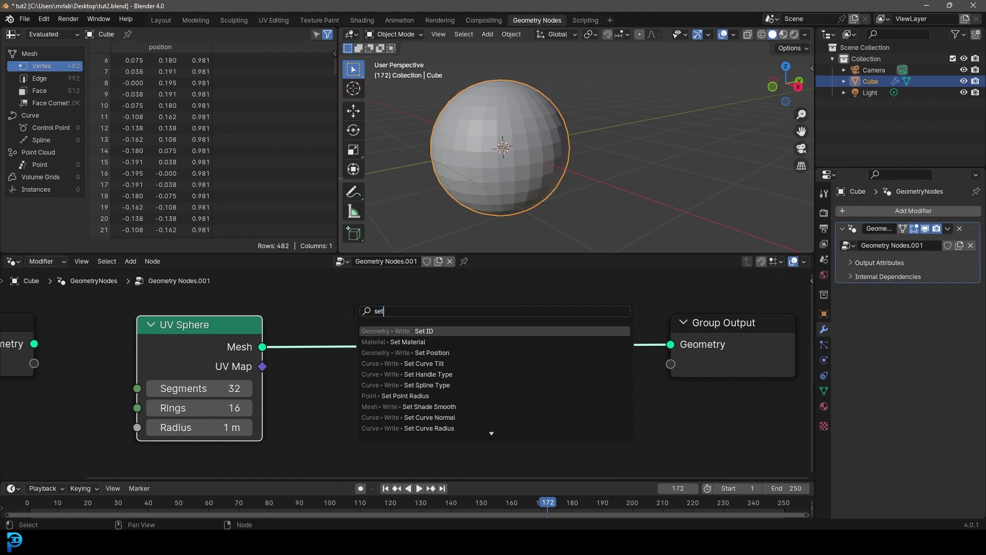
text( po)
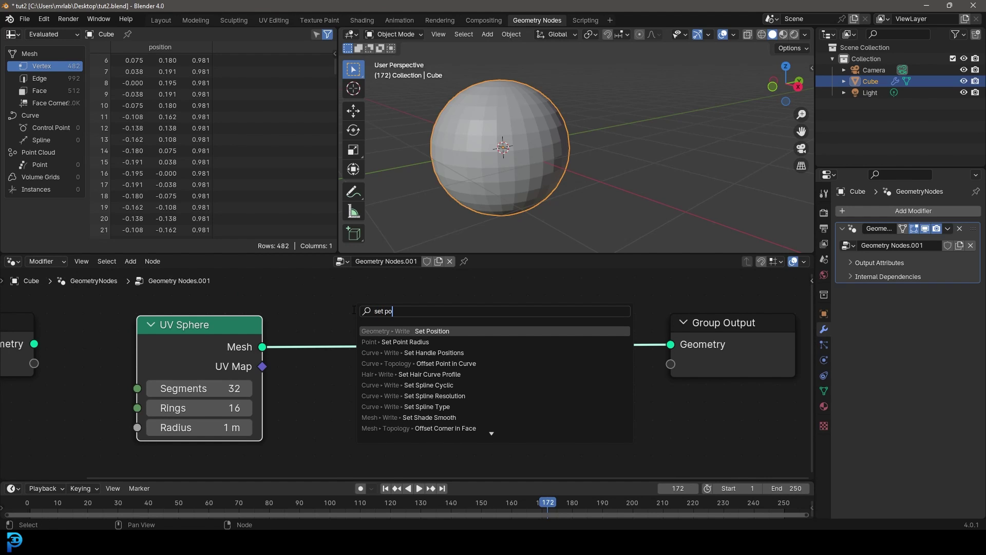
click(434, 330)
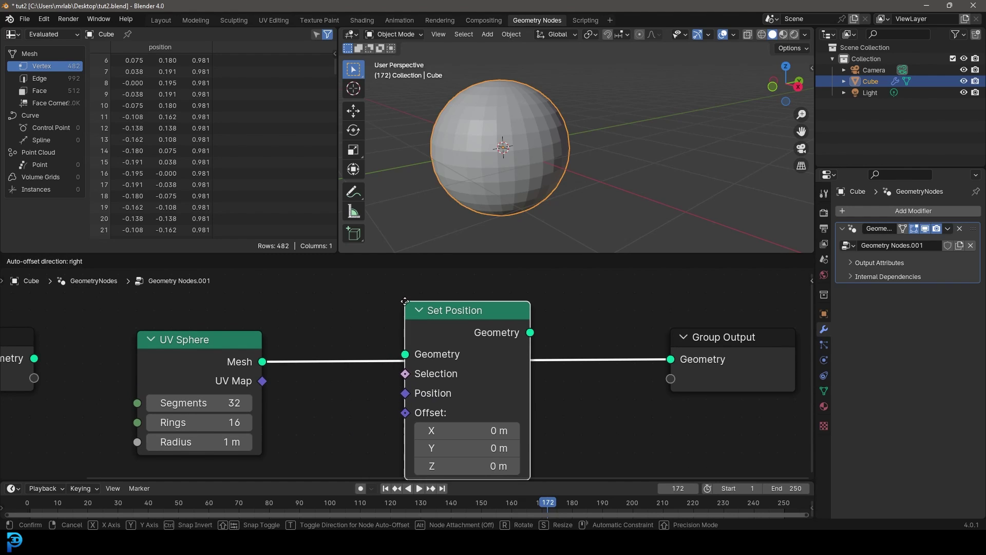
click(408, 299)
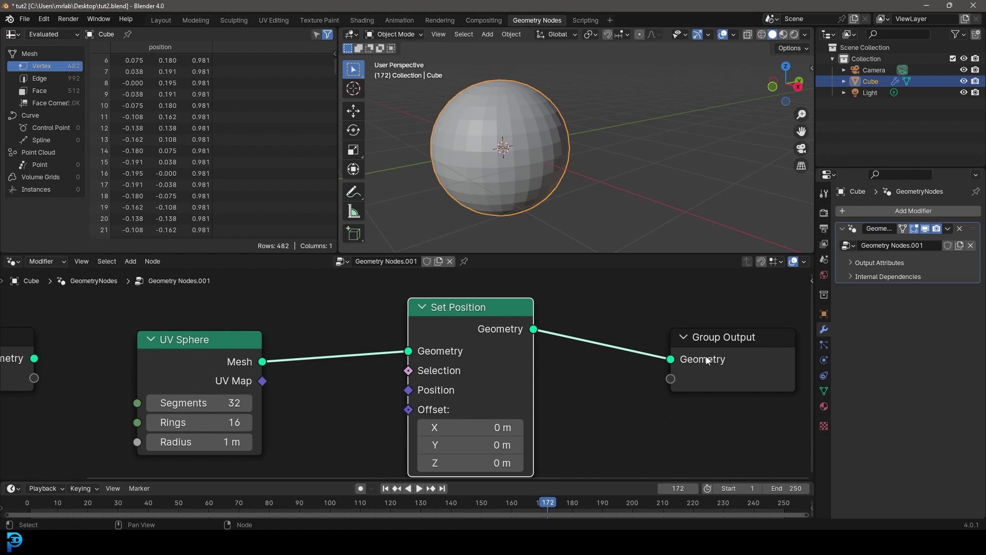
drag(705, 344, 681, 351)
click(681, 350)
middle_drag(392, 426, 421, 371)
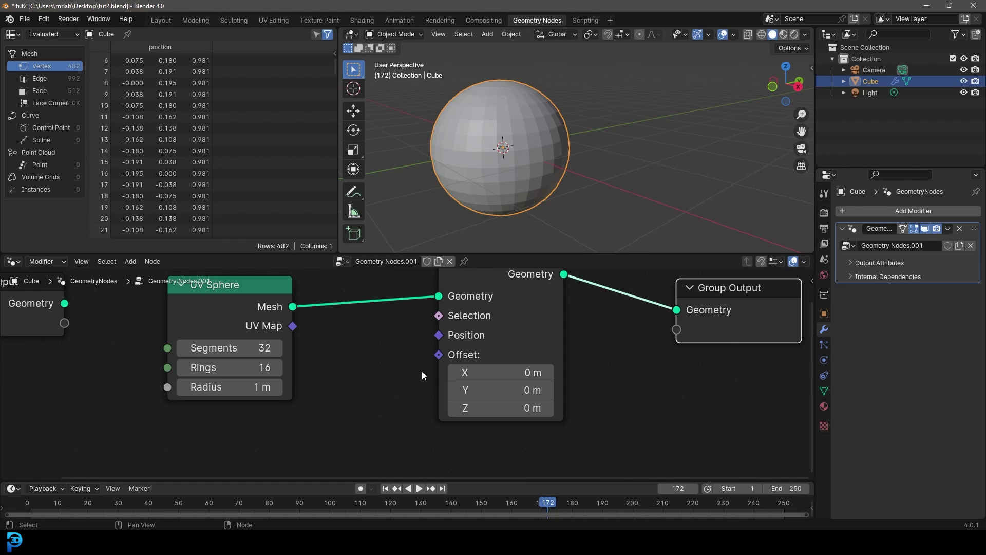
- Shift the UV Sphere node slightly away from Set Position to level out their geometry link
drag(436, 355, 425, 389)
key(Escape)
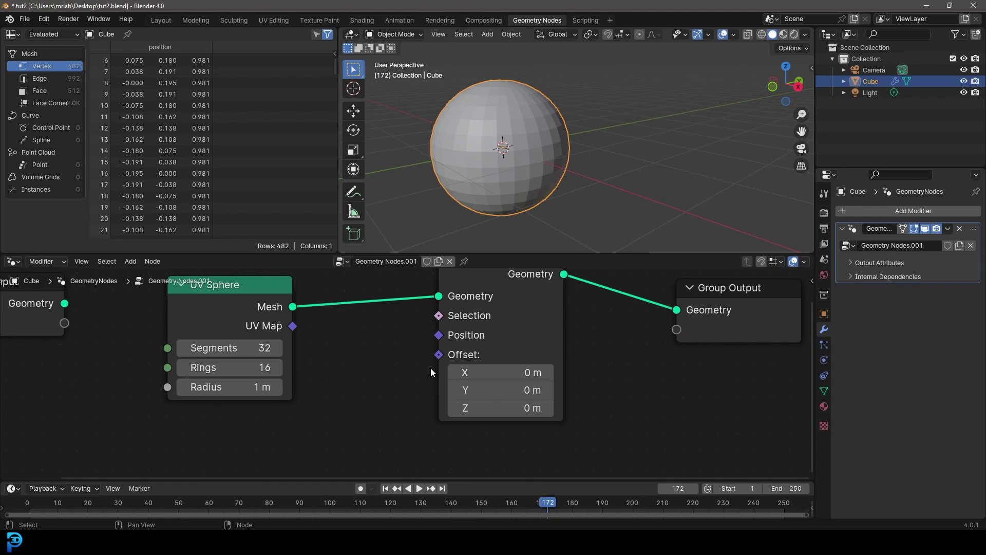
scroll(499, 126, up, 3)
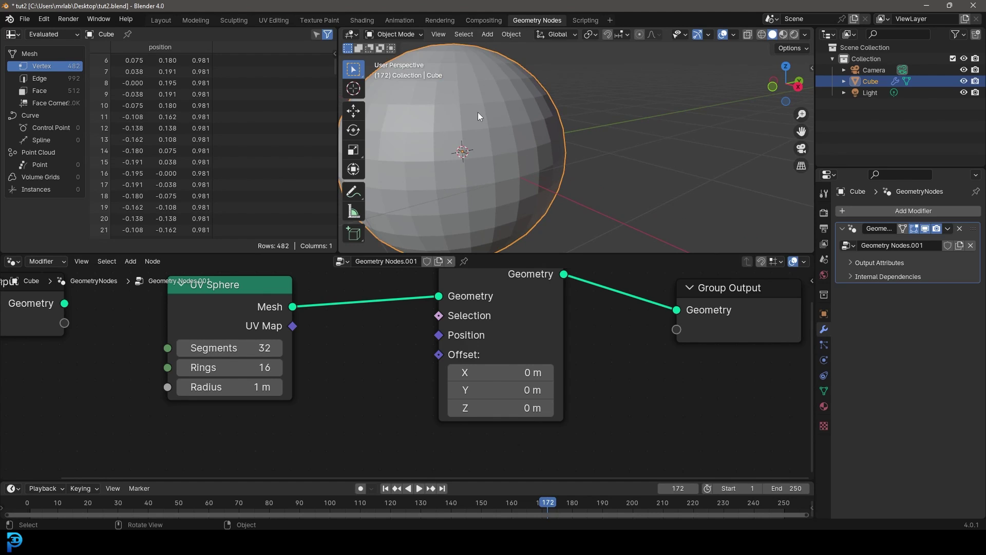
scroll(418, 338, down, 3)
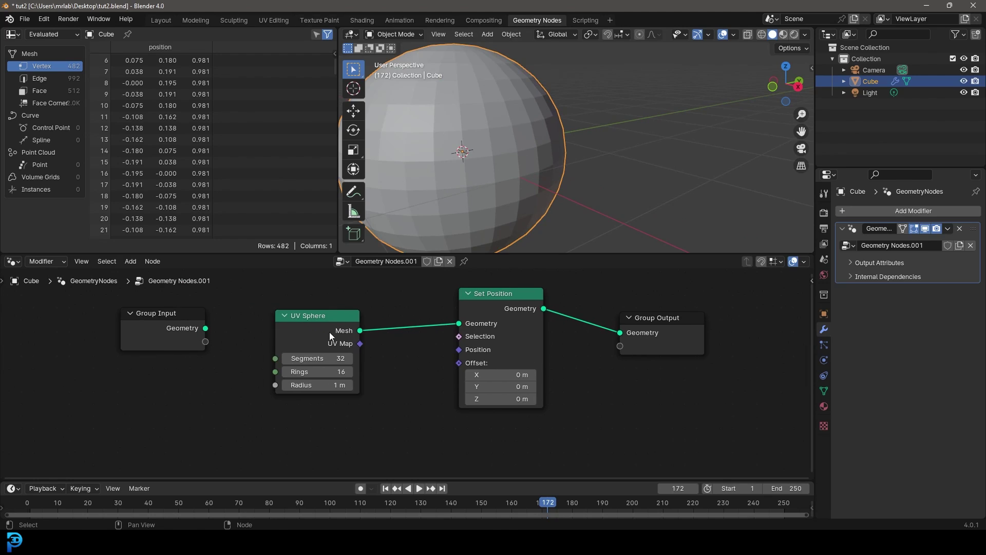
drag(329, 332, 320, 325)
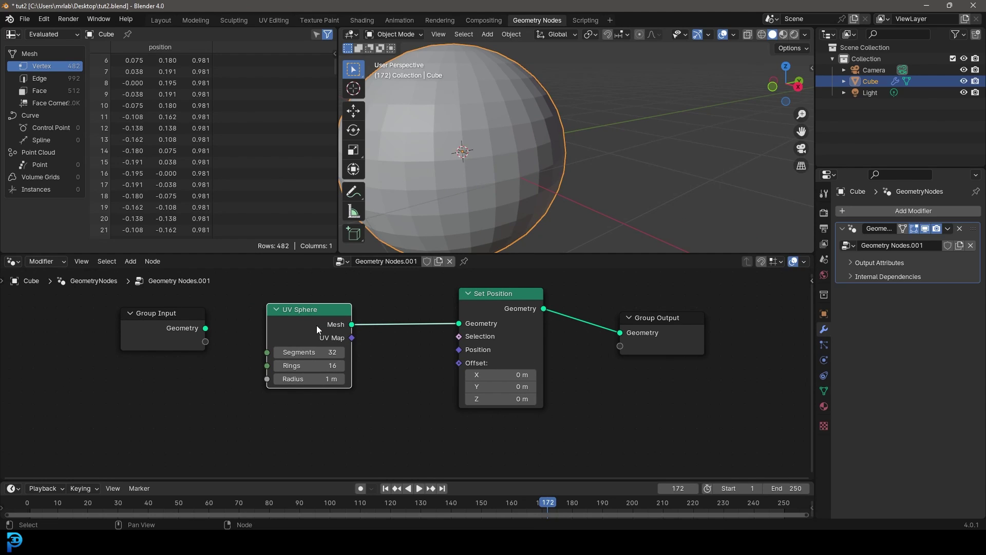
scroll(405, 384, up, 2)
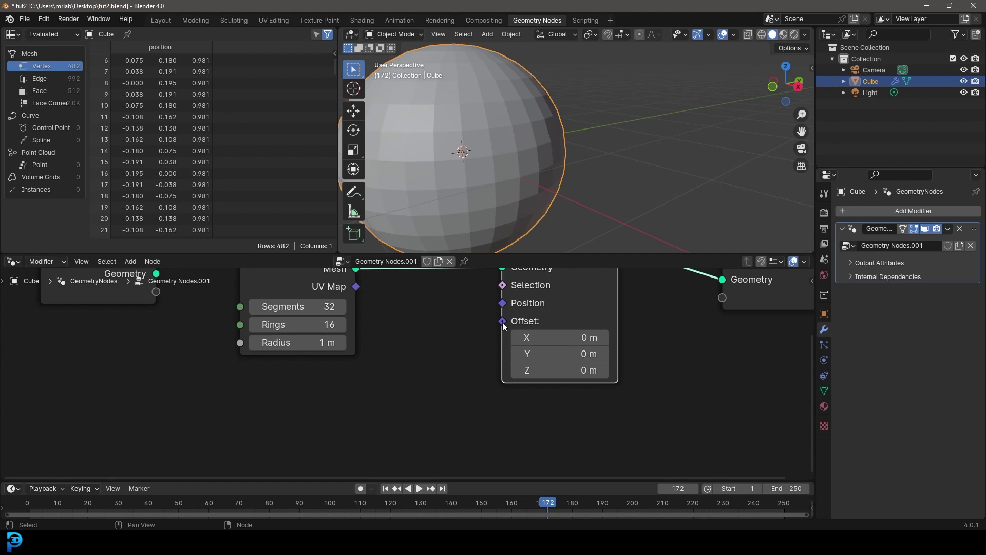
- Add a Noise Texture node with its Fac output feeding the Offset input of Set Position
drag(502, 321, 340, 400)
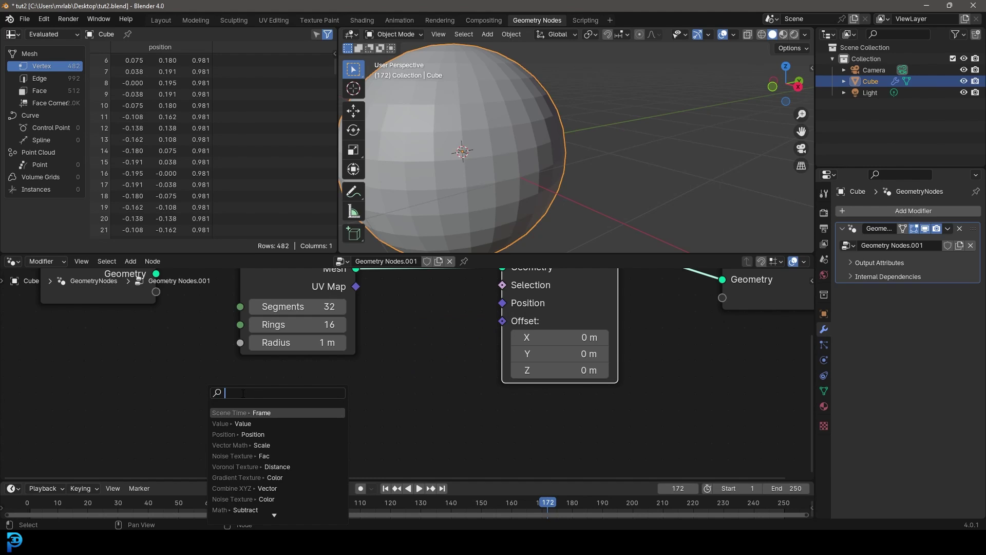
text(noise)
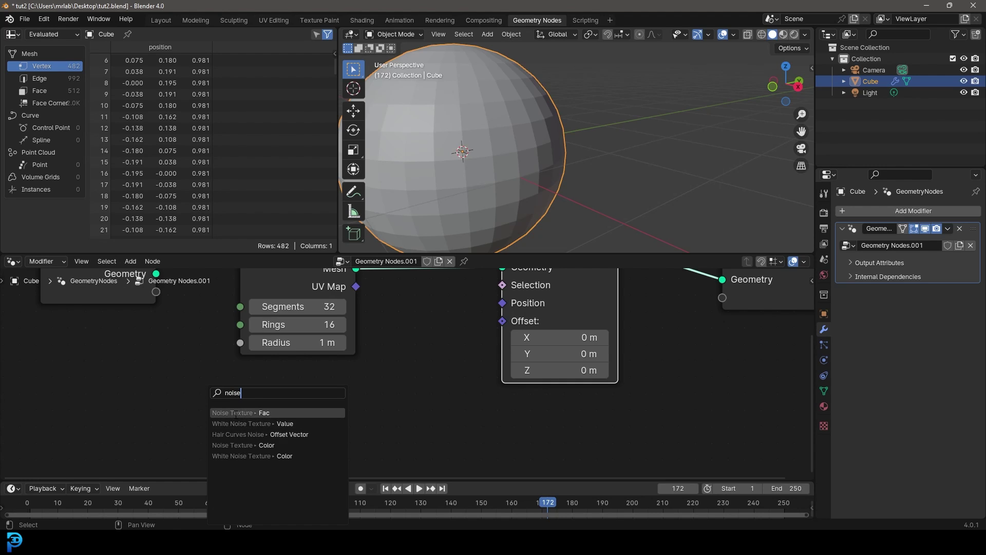
click(251, 413)
click(259, 421)
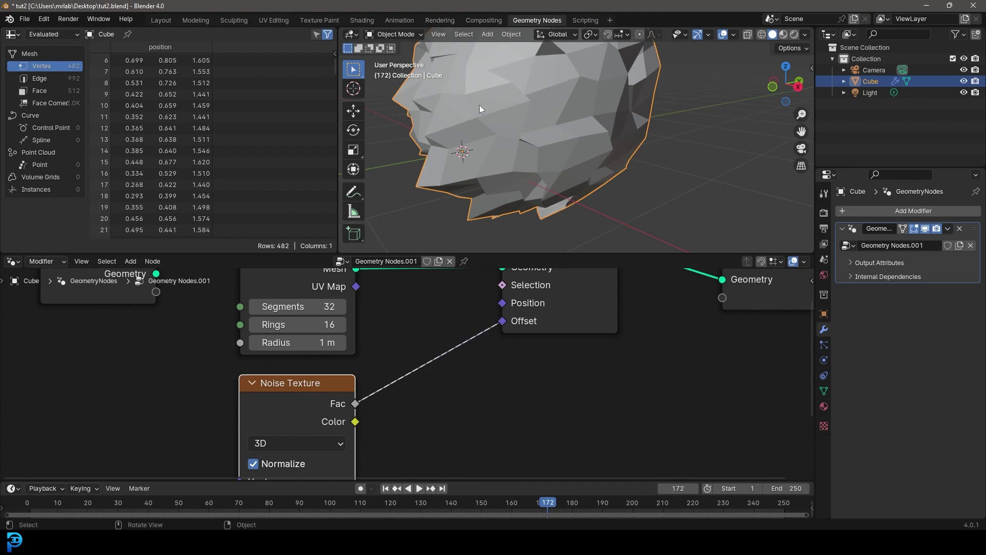
mouse_move(514, 109)
middle_down()
mouse_move(538, 94)
mouse_move(574, 106)
mouse_move(512, 112)
middle_up()
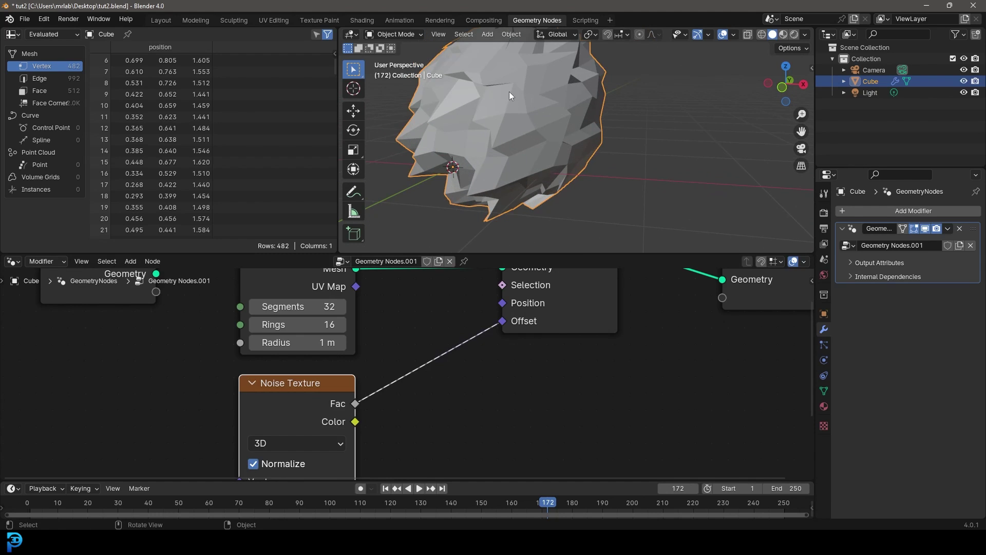
scroll(396, 369, down, 2)
middle_drag(395, 369, 468, 319)
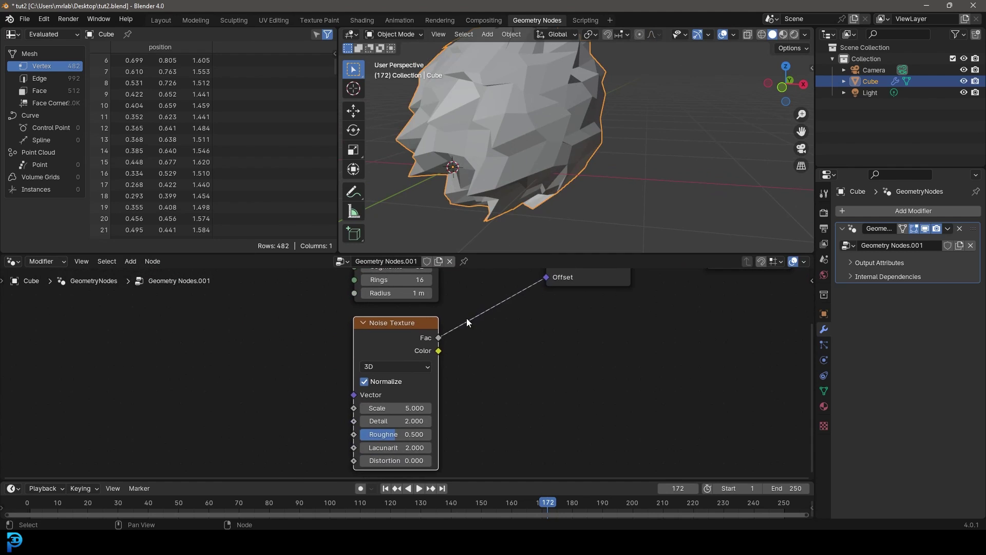
- Add a Value node below Group Input and link it to both Segments and Rings of the UV Sphere
middle_drag(326, 316, 376, 435)
scroll(380, 411, up, 3)
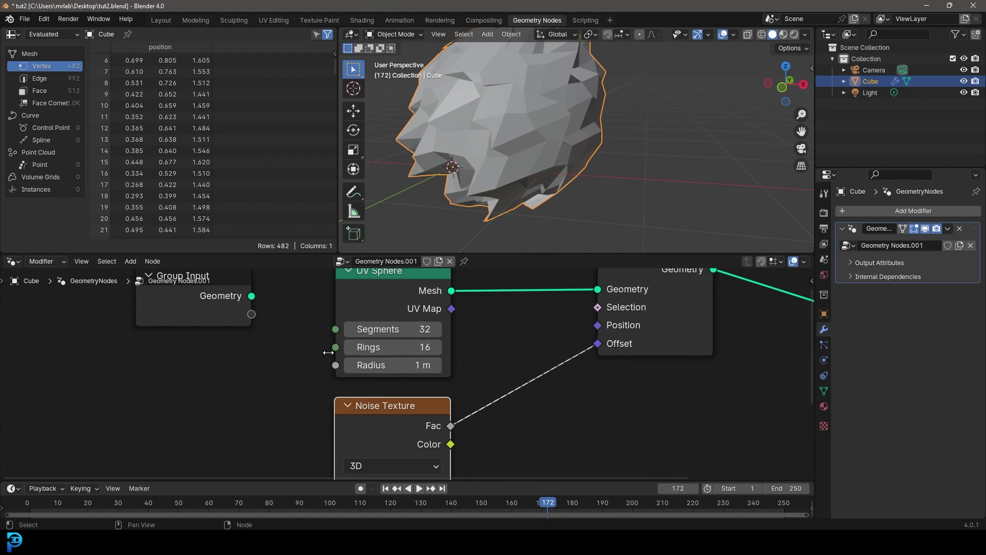
drag(281, 319, 201, 313)
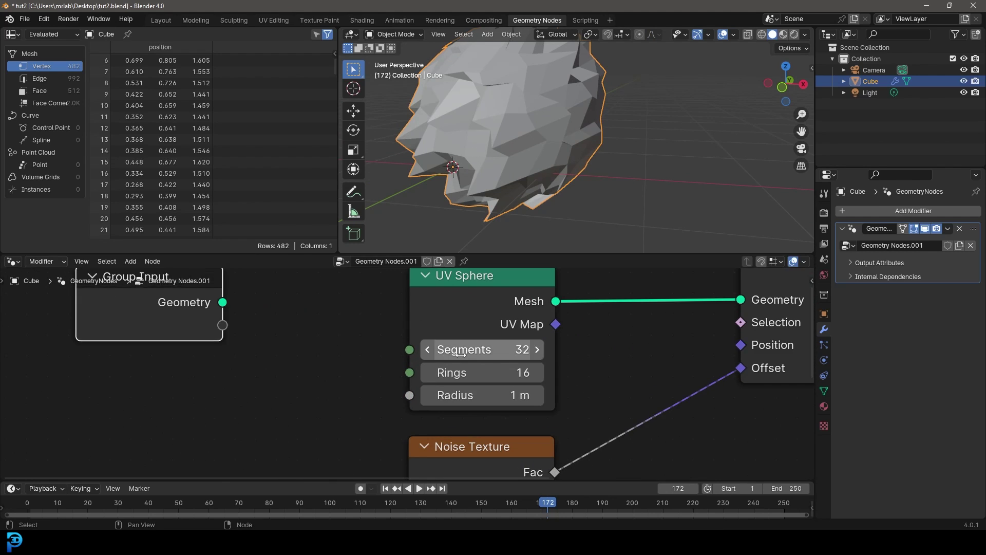
drag(410, 350, 322, 334)
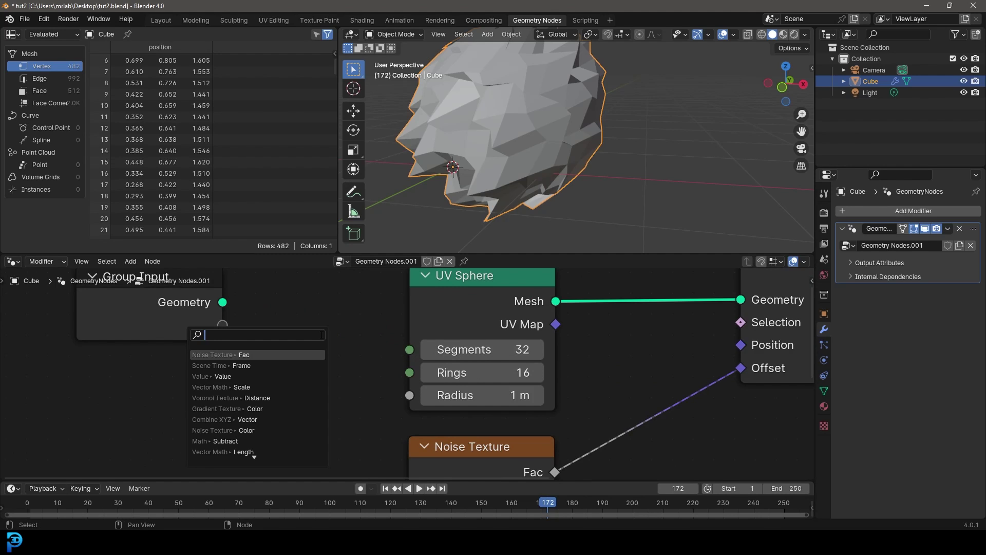
text(val)
key(Return)
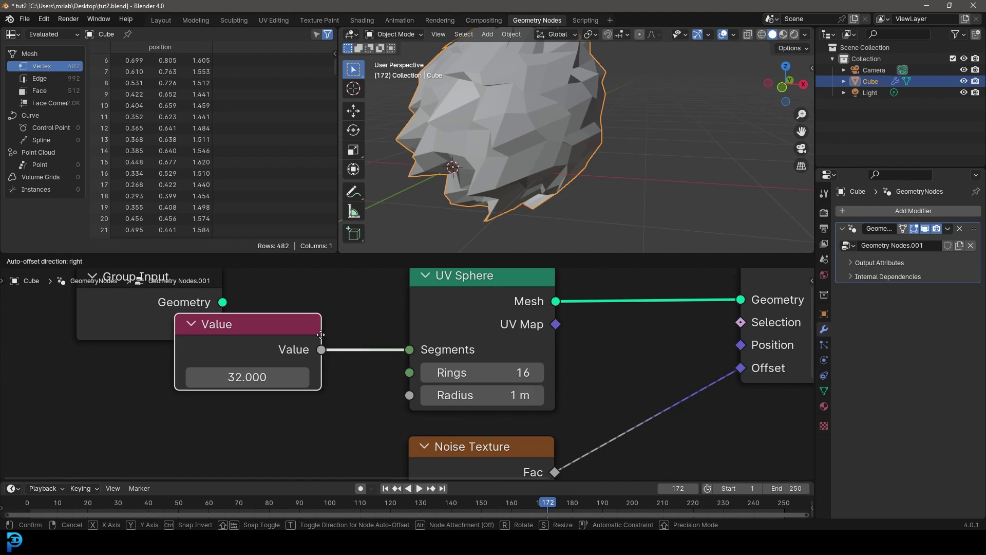
click(330, 388)
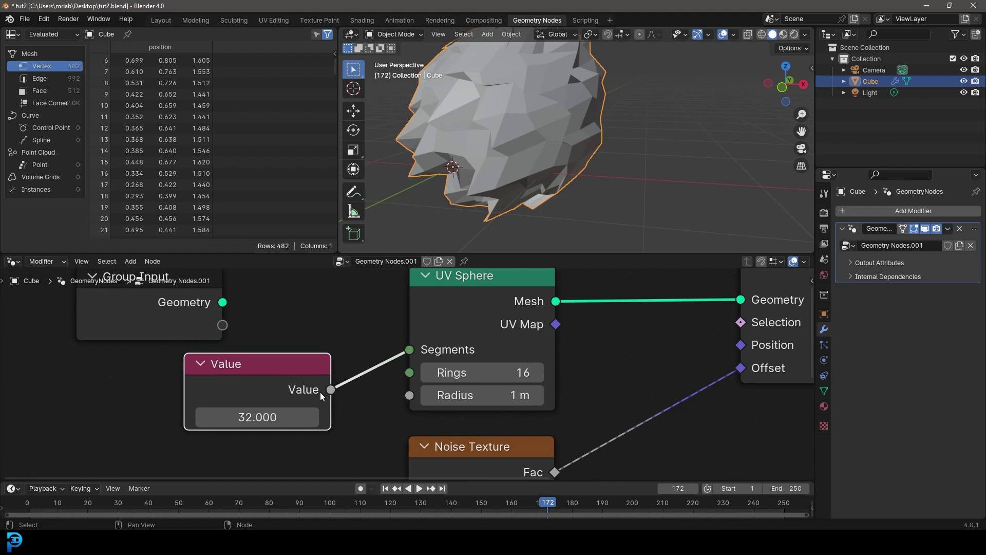
drag(331, 389, 337, 425)
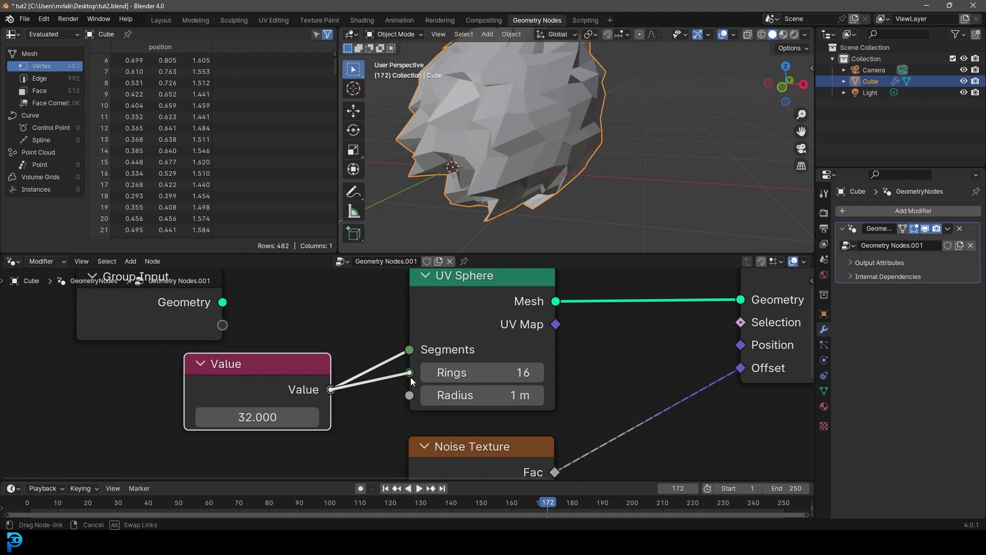
drag(411, 378, 411, 377)
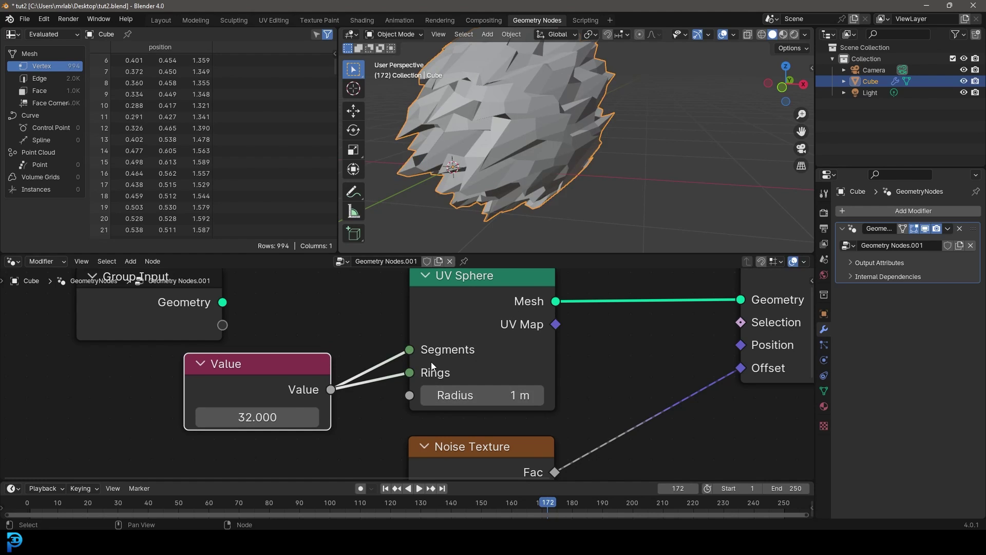
- Set the Value node to 50 and move it closer to the UV Sphere node
middle_drag(203, 405, 328, 403)
scroll(328, 403, up, 1)
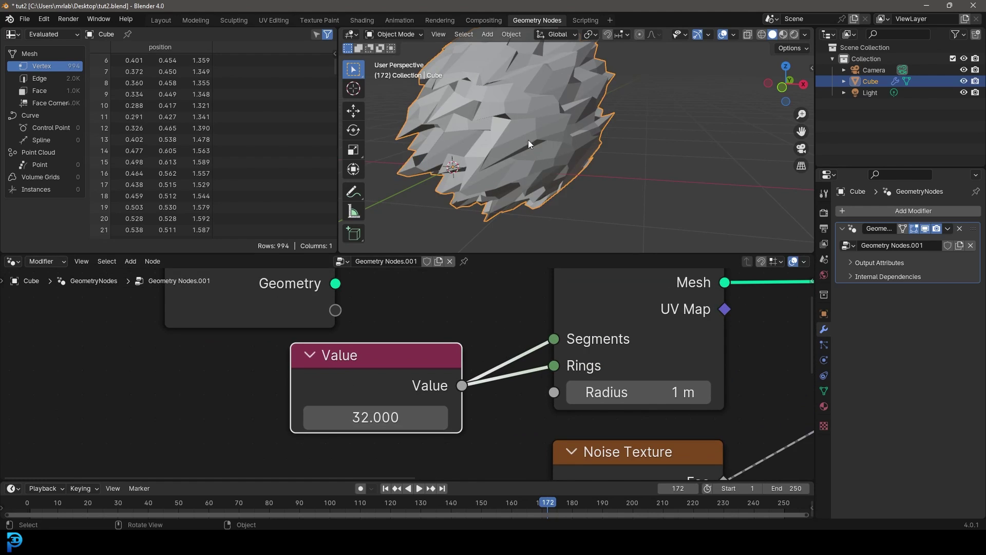
click(373, 419)
text(50)
key(Return)
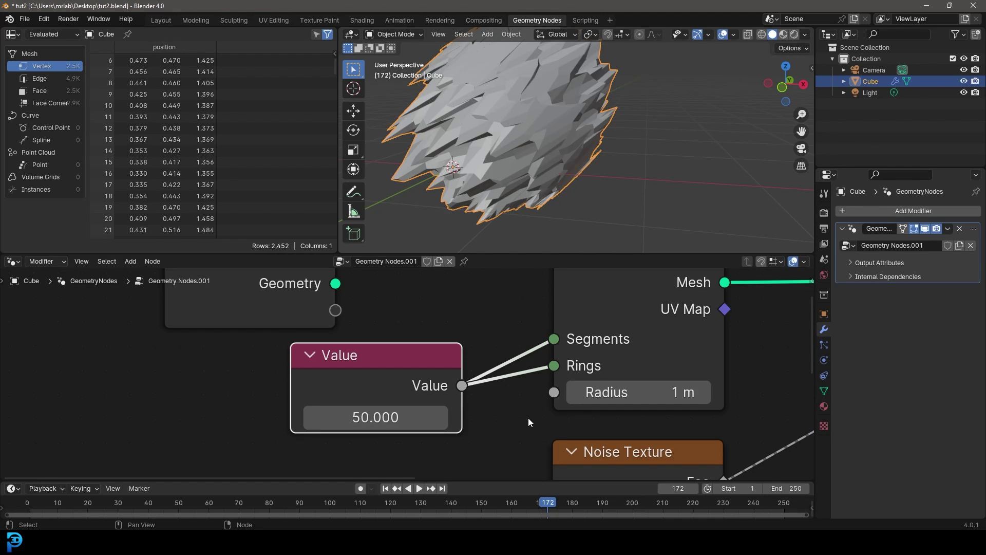
drag(373, 352, 407, 316)
mouse_move(419, 380)
mouse_down()
mouse_move(476, 379)
mouse_move(416, 382)
mouse_up()
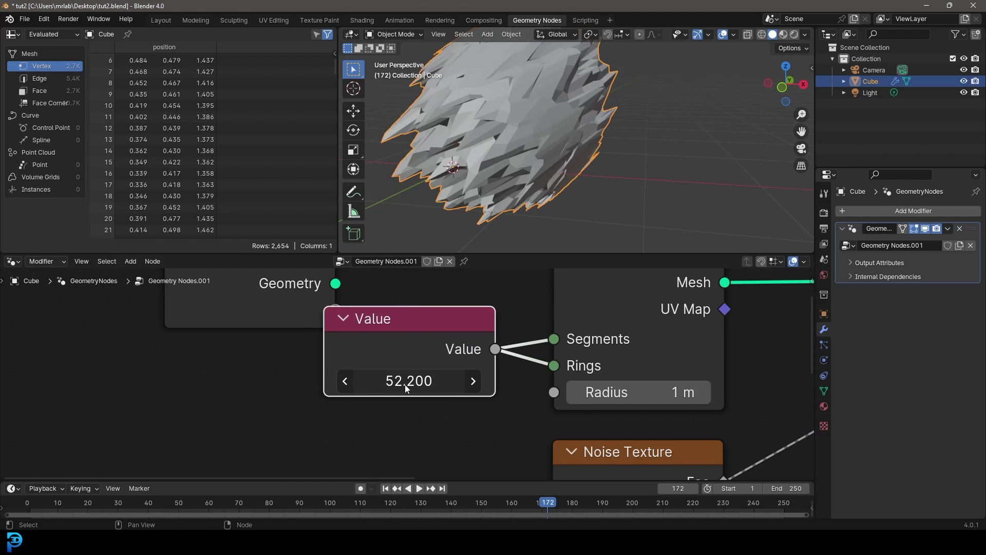
key(ctrl+z)
scroll(480, 389, down, 12)
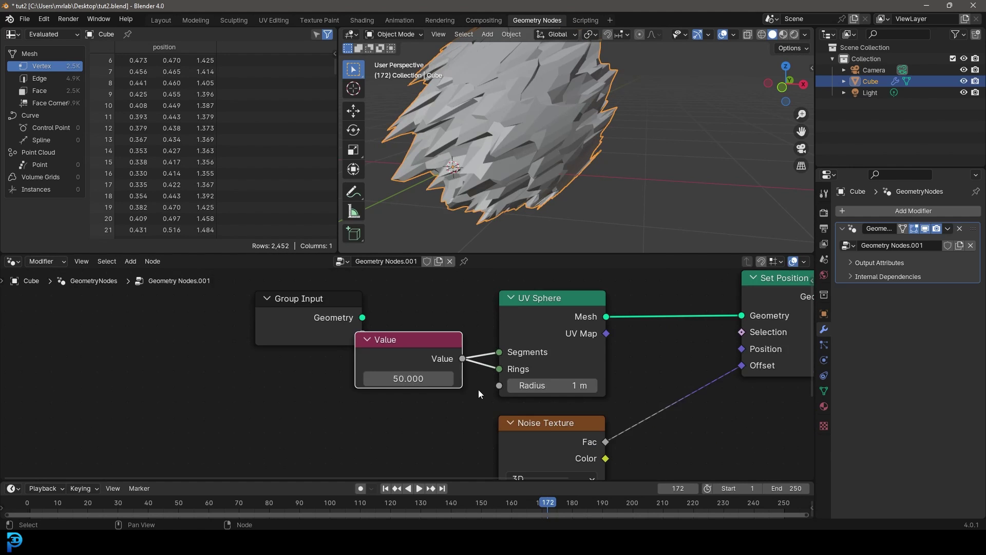
- Try Noise Texture scales of 10.2 and -0.6 while checking the displaced mesh in the viewport
middle_drag(635, 422, 545, 345)
scroll(433, 394, up, 5)
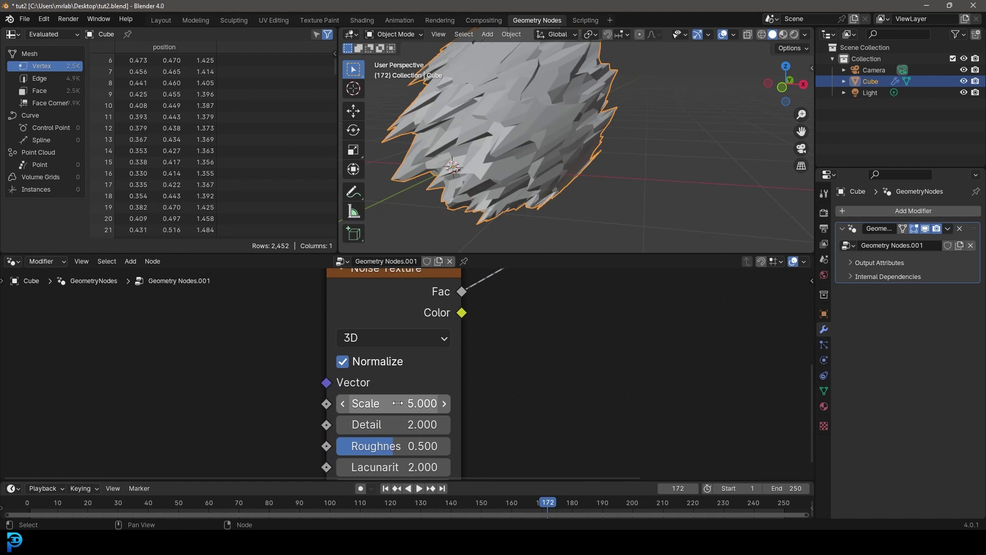
drag(397, 404, 446, 404)
scroll(521, 106, down, 4)
middle_drag(519, 134, 560, 135)
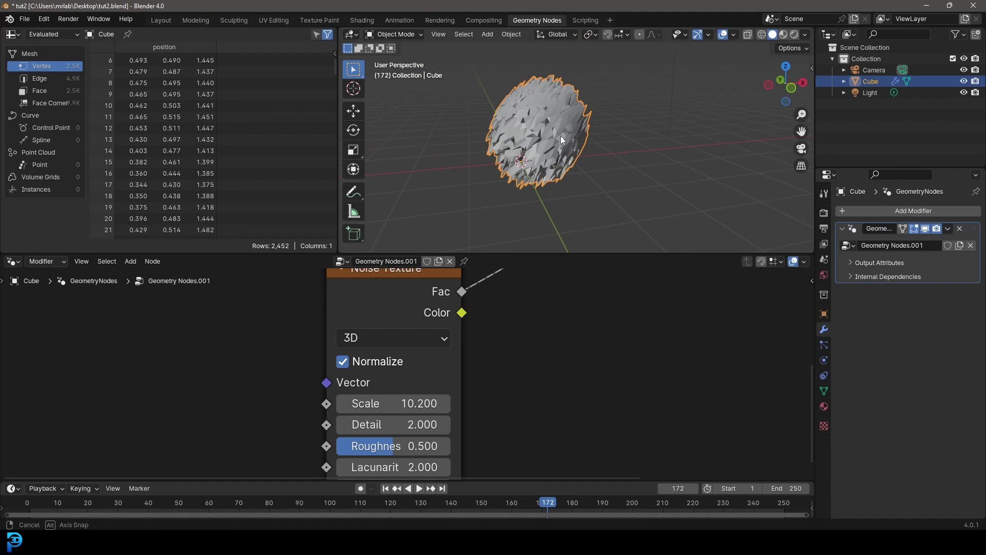
drag(411, 403, 317, 403)
scroll(526, 96, up, 6)
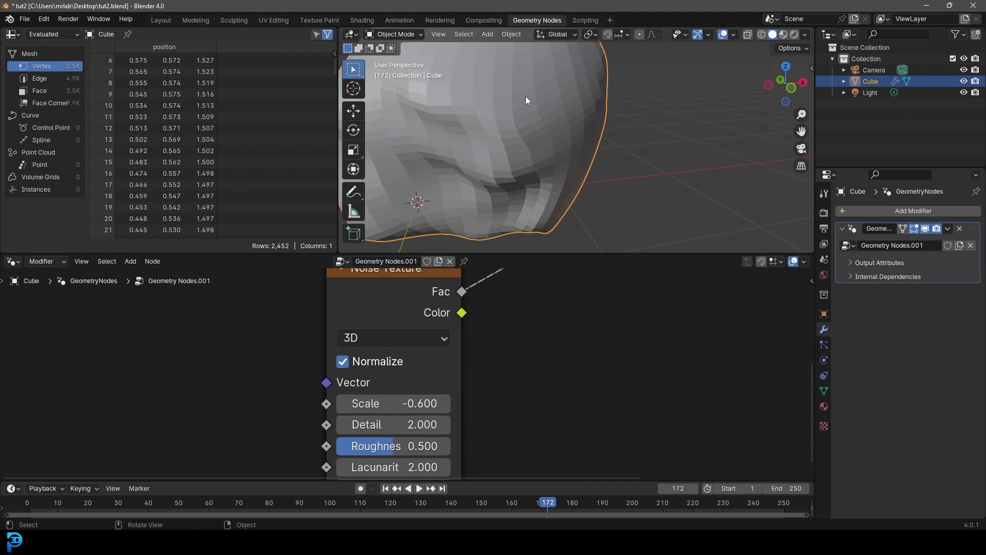
- Set the Noise Texture's Scale to 1 and nudge the Set Position node slightly
click(399, 404)
text(1)
key(Return)
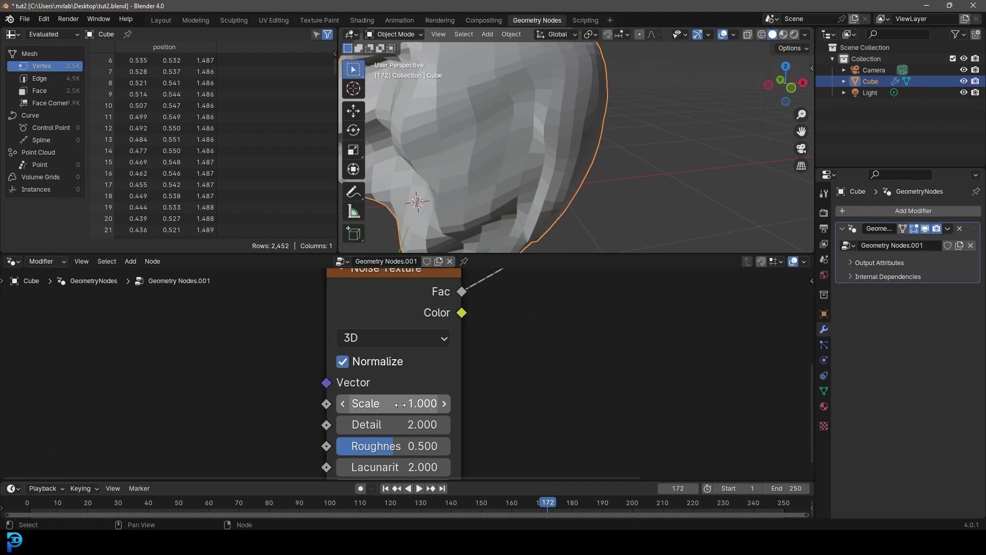
scroll(400, 322, down, 11)
middle_drag(416, 339, 407, 383)
scroll(406, 382, up, 1)
drag(391, 380, 390, 377)
drag(531, 297, 524, 300)
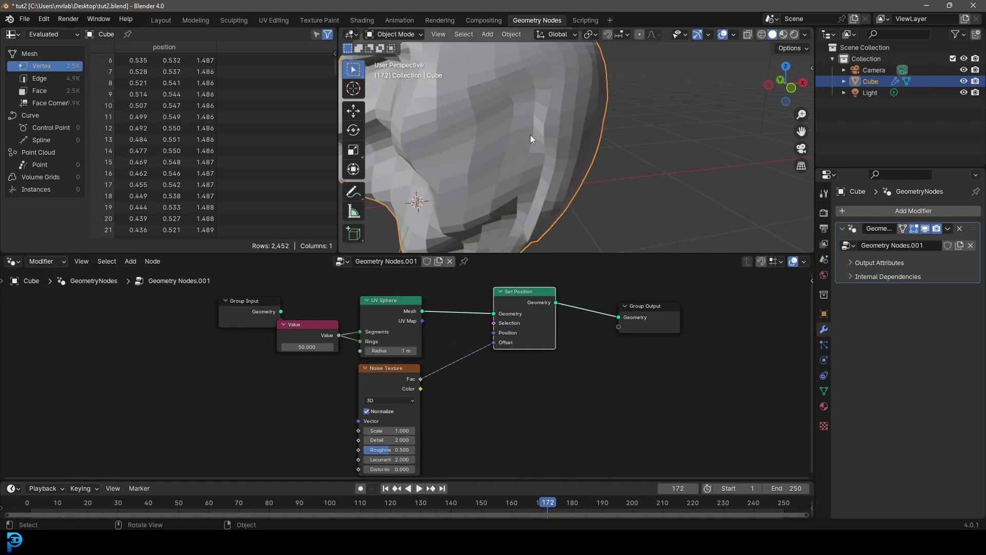
- Examine the displaced rock from the top orthographic view
scroll(525, 136, down, 5)
middle_drag(518, 138, 520, 162)
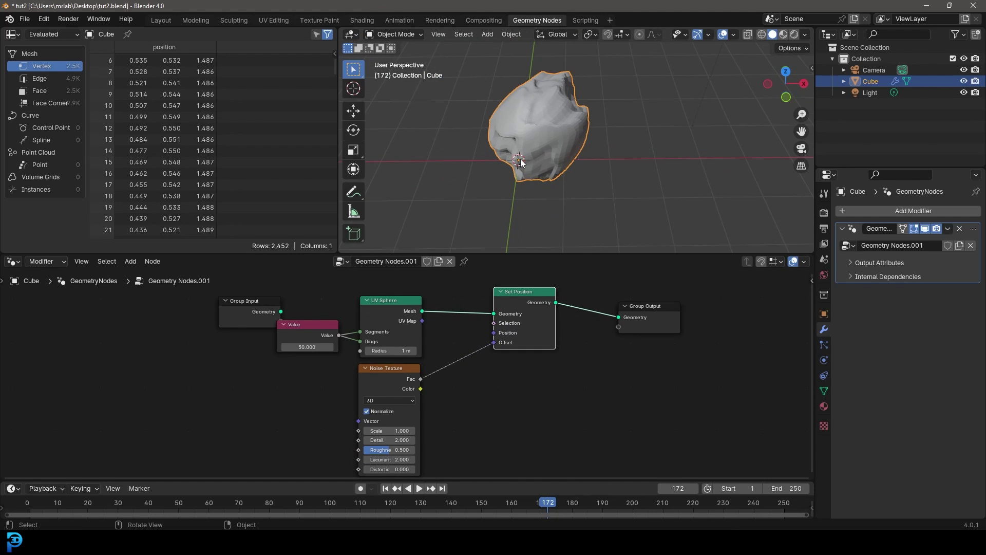
key(KP_7)
scroll(531, 159, up, 5)
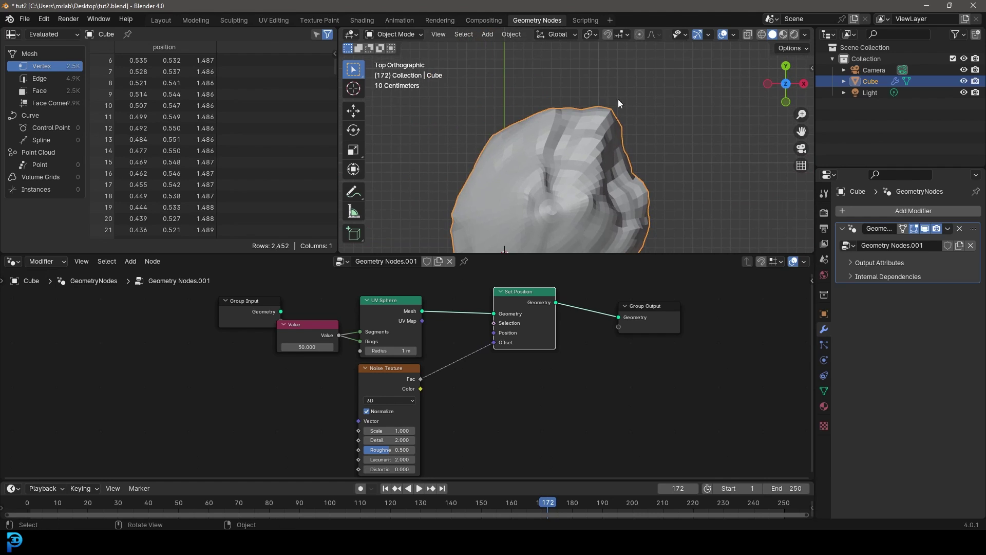
- Examine the displaced rock's placement relative to the origin from the front and right orthographic views and in perspective
scroll(607, 114, down, 2)
key(KP_1)
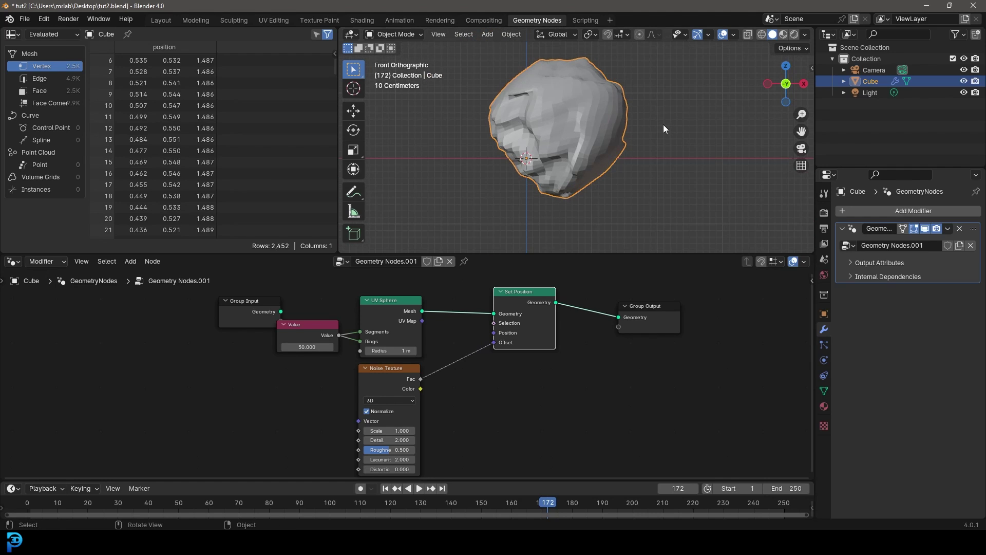
key(KP_3)
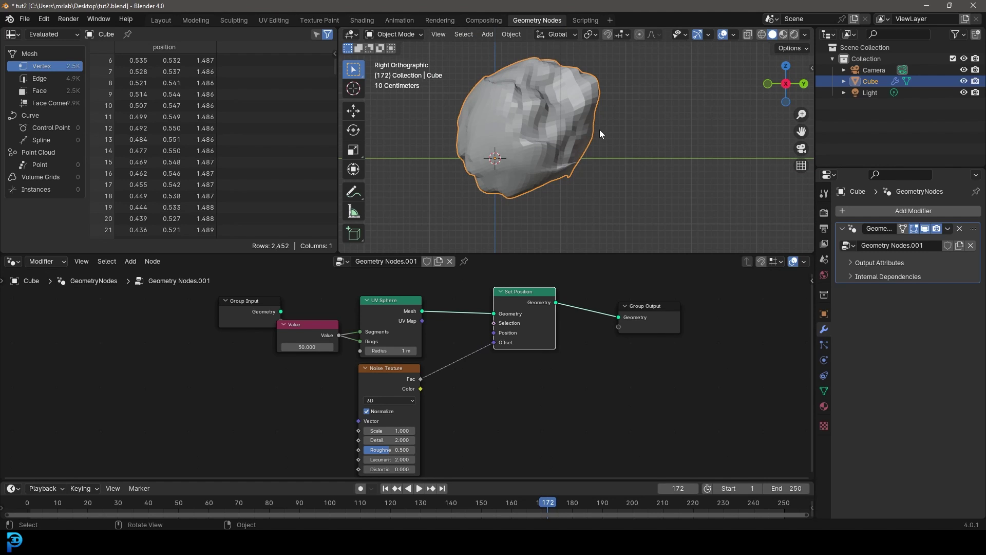
scroll(370, 360, up, 2)
drag(368, 366, 370, 367)
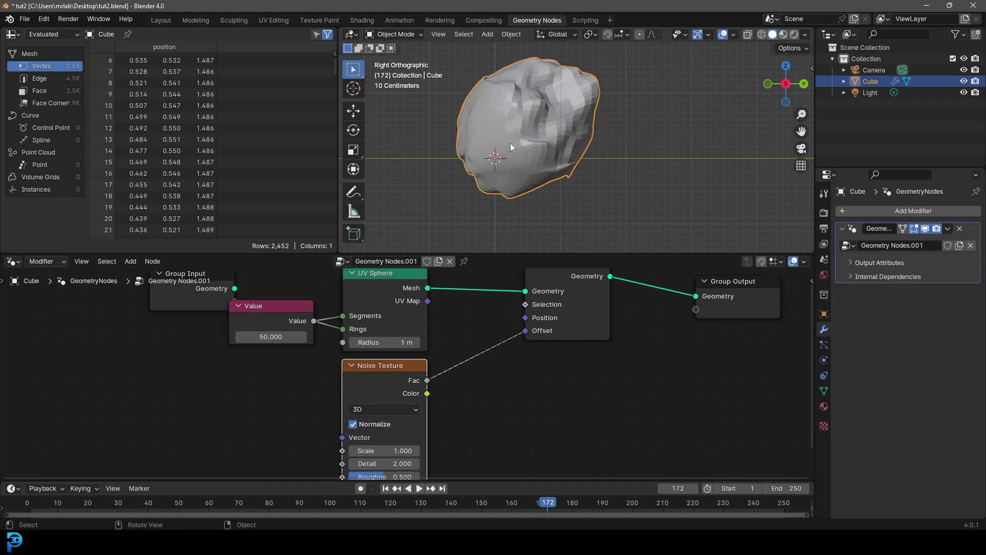
scroll(503, 147, up, 3)
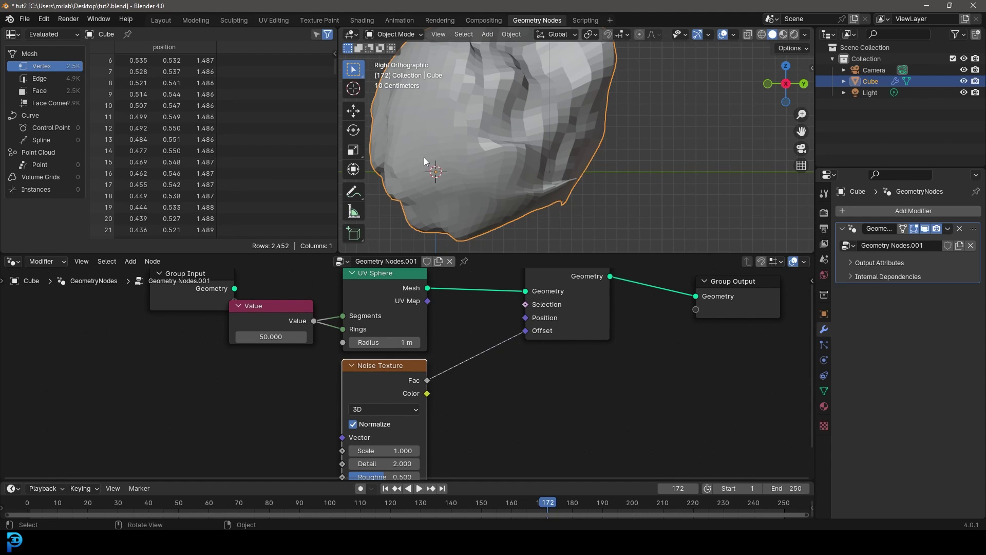
scroll(607, 152, down, 4)
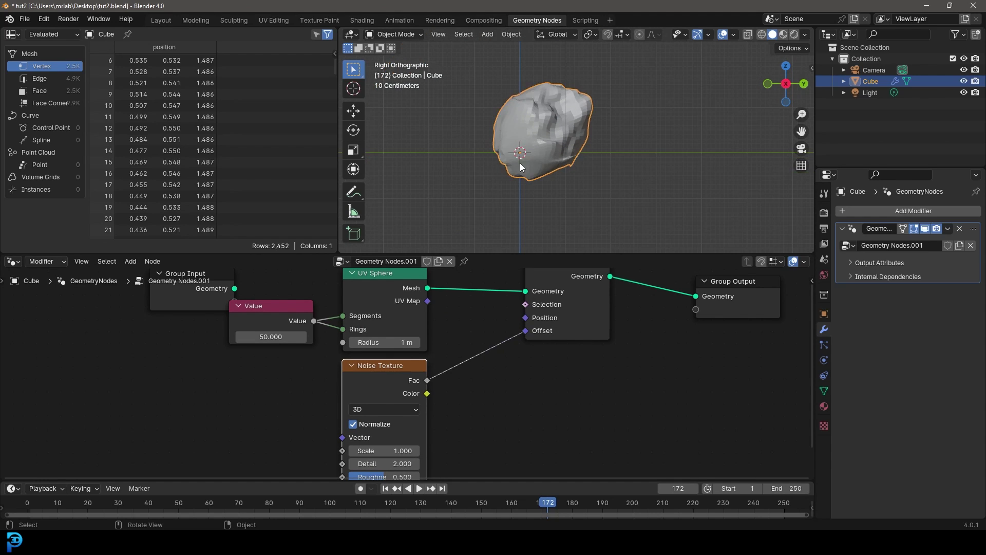
middle_drag(520, 162, 529, 78)
middle_drag(521, 127, 503, 153)
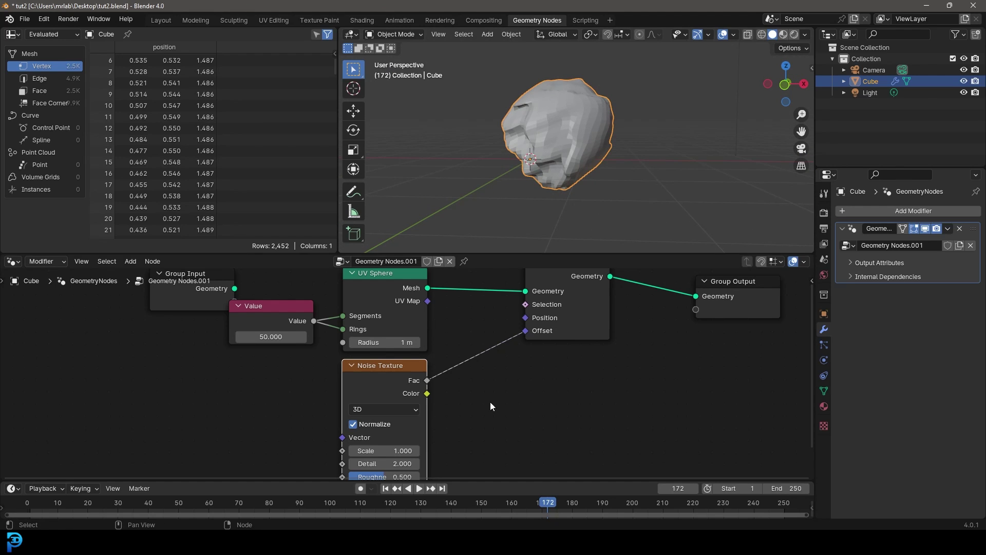
- Add a Vector Math node on the link between the Noise Texture's Fac output and the Set Position node's Offset
middle_drag(490, 401, 392, 397)
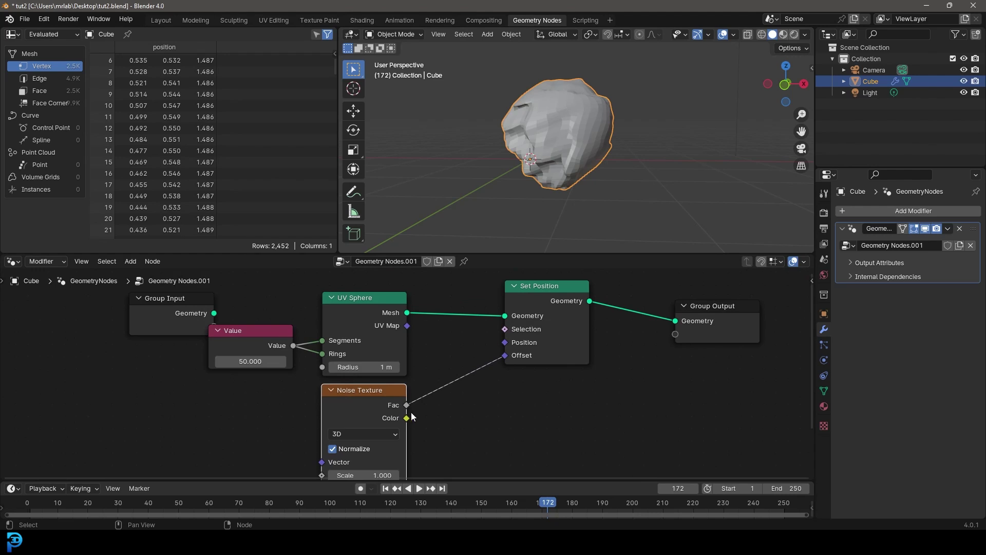
scroll(412, 412, up, 2)
key(shift+a)
click(378, 311)
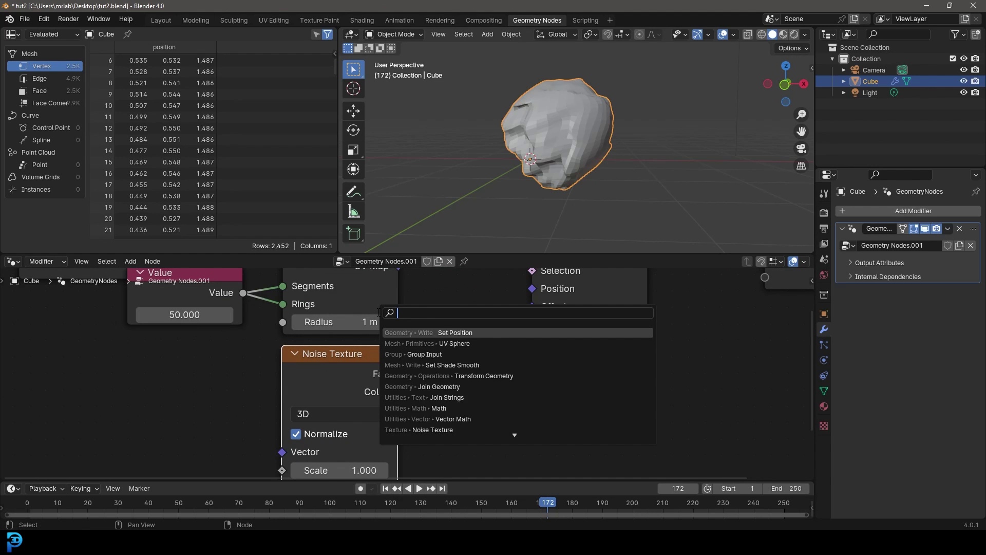
text(ve)
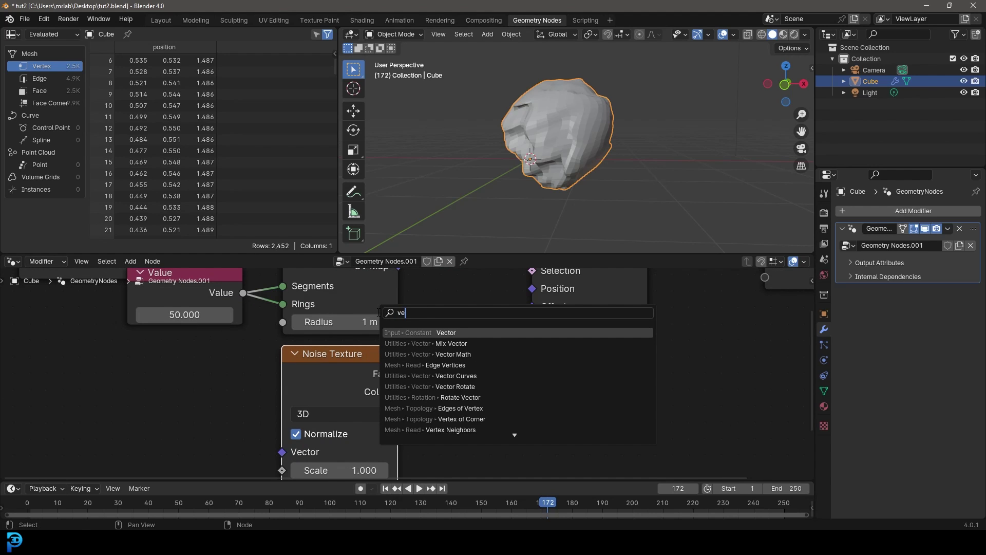
text(ctor mat)
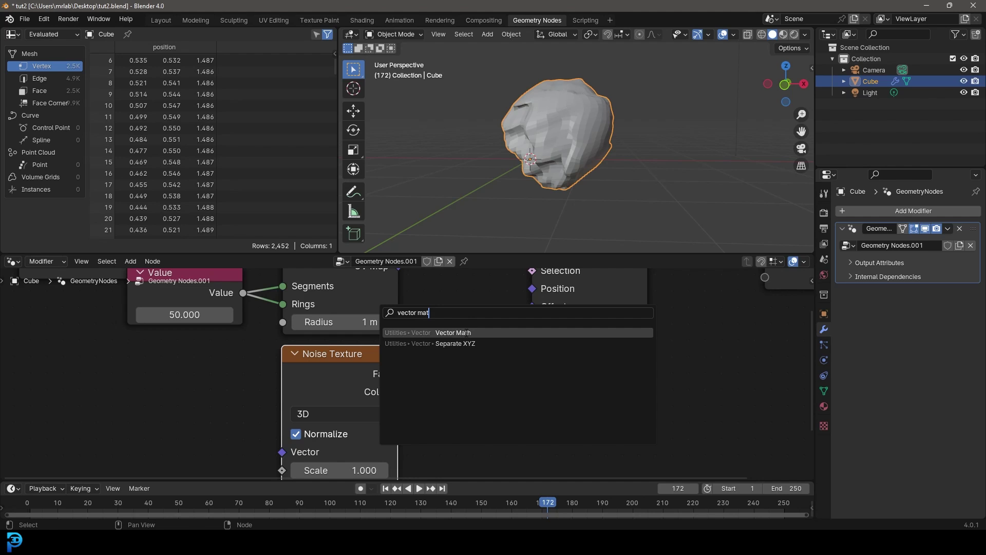
click(465, 333)
click(471, 350)
scroll(410, 365, down, 4)
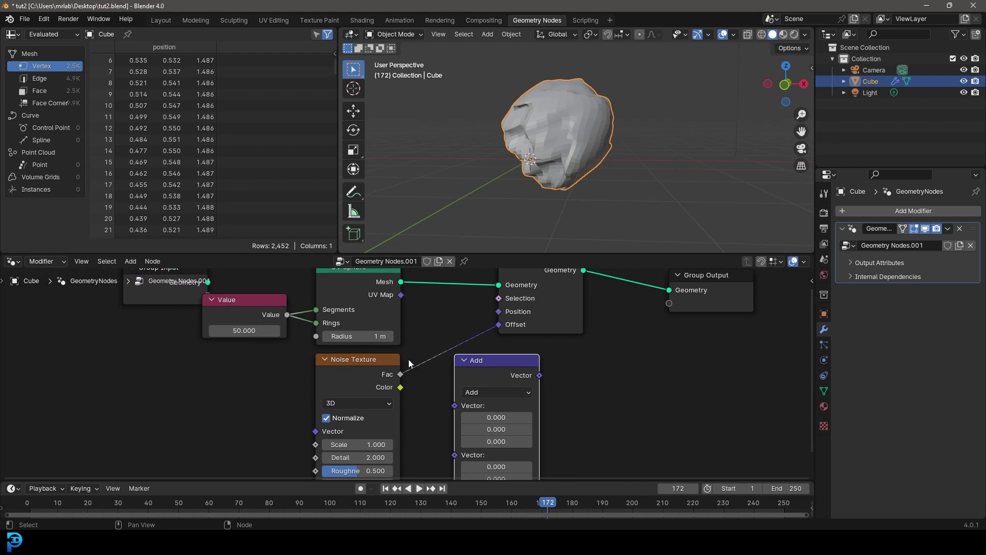
middle_drag(409, 365, 412, 314)
scroll(411, 314, up, 2)
drag(495, 313, 451, 314)
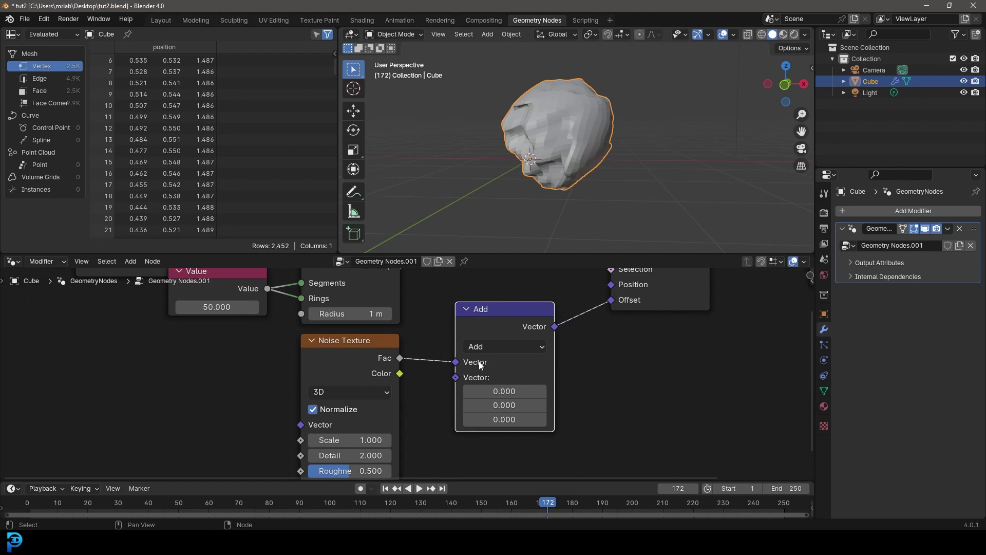
- Change the Vector Math node's operation to Subtract
middle_drag(575, 346, 488, 389)
scroll(489, 389, up, 3)
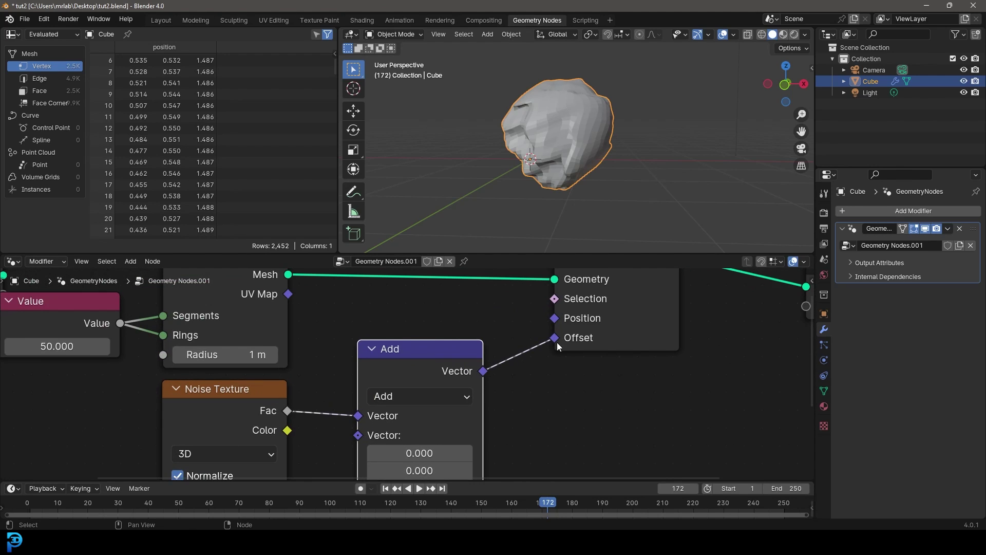
middle_drag(506, 397, 508, 335)
scroll(506, 334, up, 1)
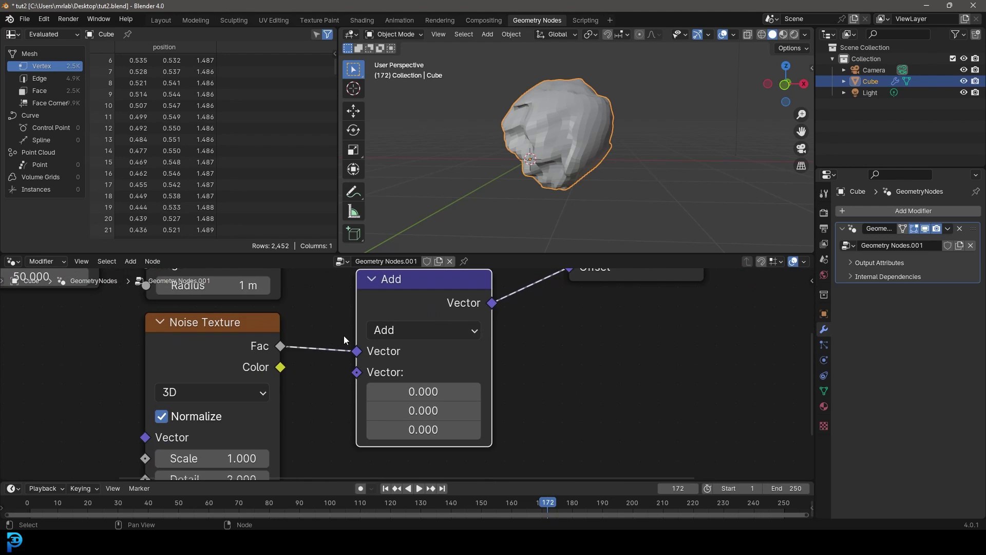
click(398, 331)
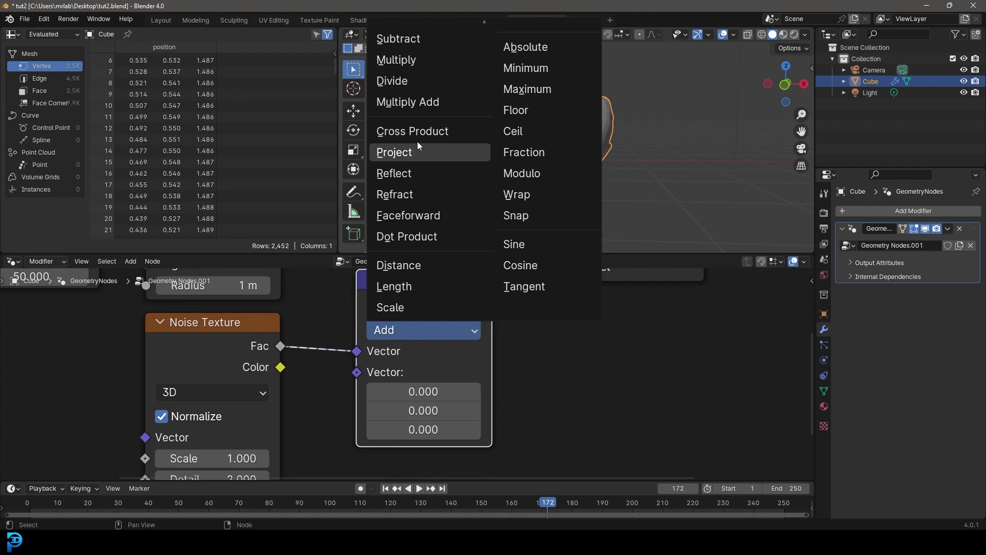
click(398, 39)
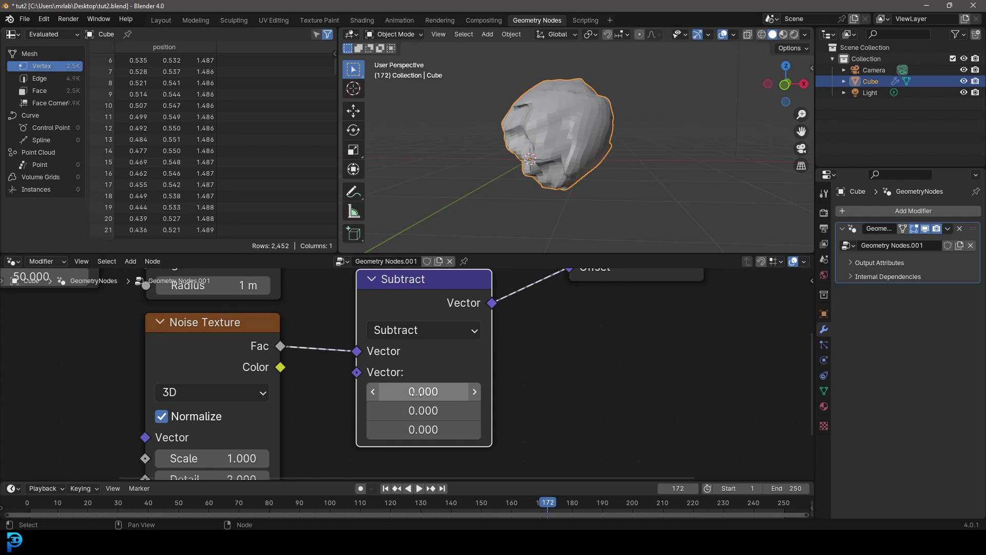
- Set all three components of the Subtract node's second vector to 0.5
drag(419, 389, 420, 391)
key(Escape)
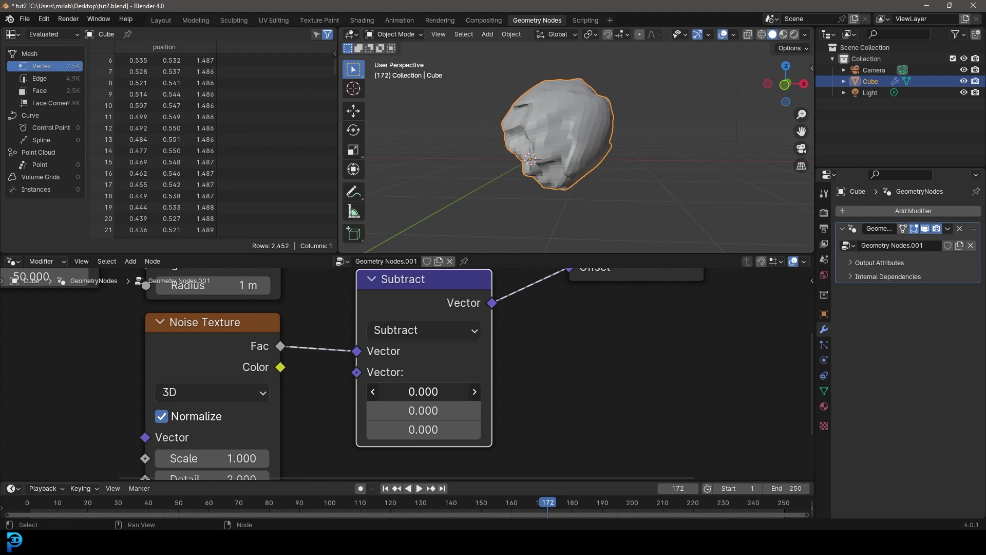
click(436, 392)
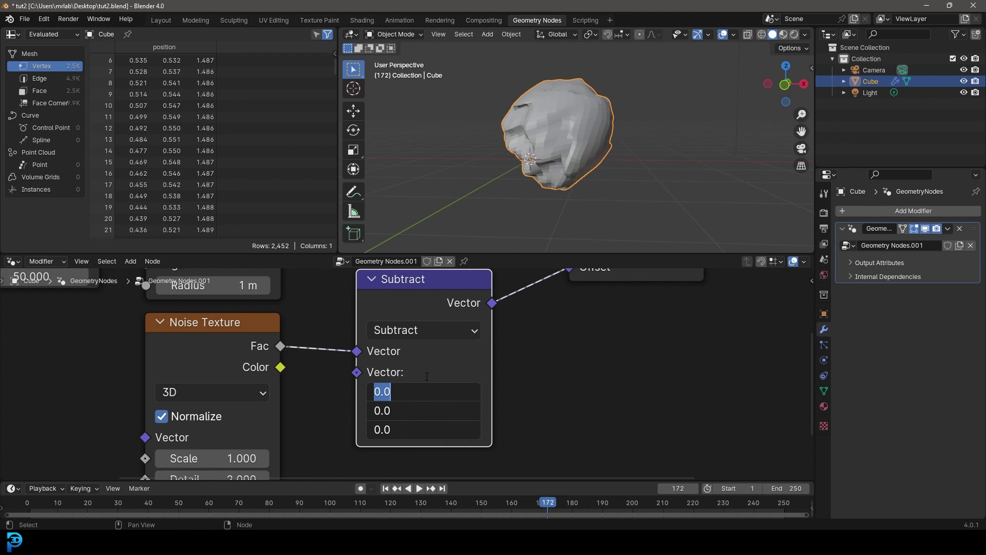
text(.5)
key(Return)
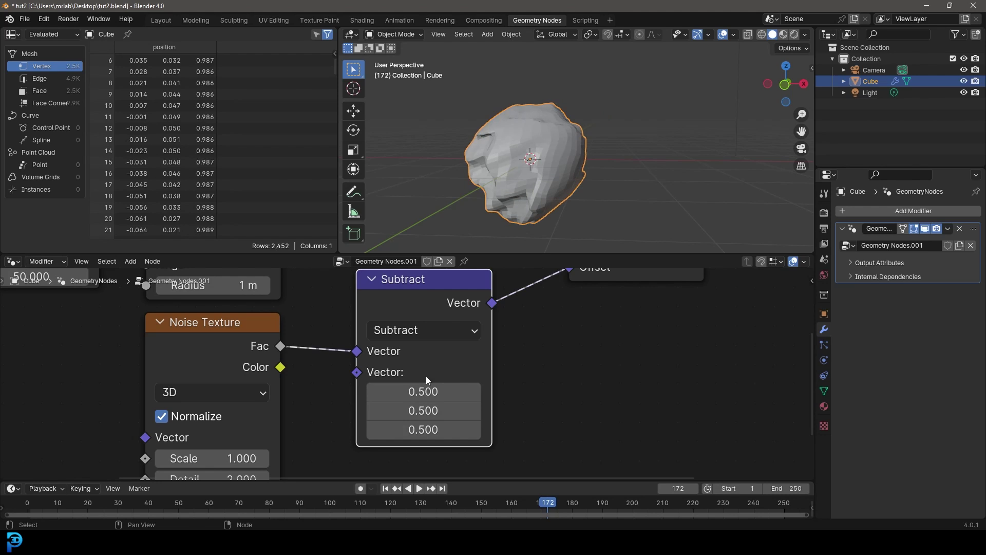
- Mute the Subtract node, compare the rock's position in the front and right orthographic views, and unmute the node
middle_drag(455, 122, 509, 119)
middle_drag(394, 296, 401, 332)
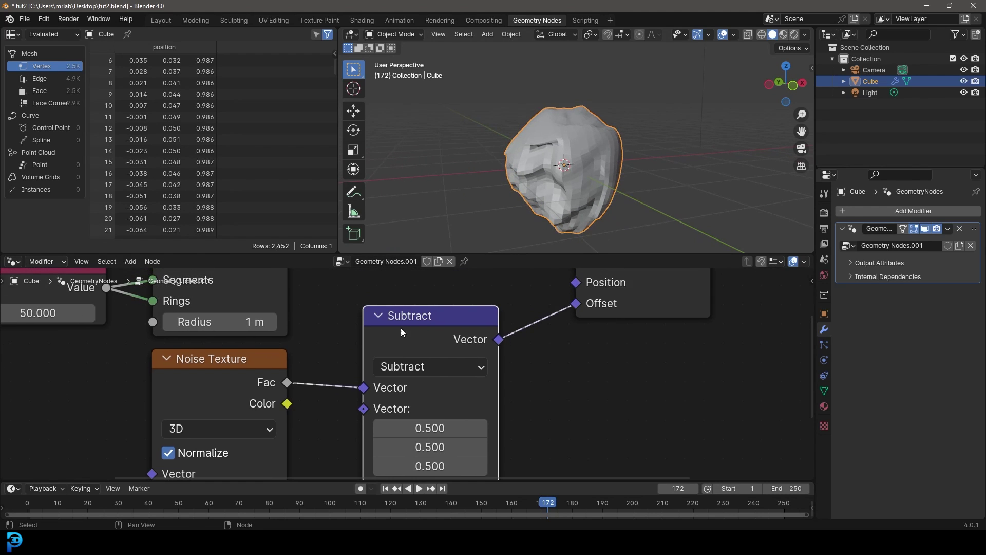
key(m)
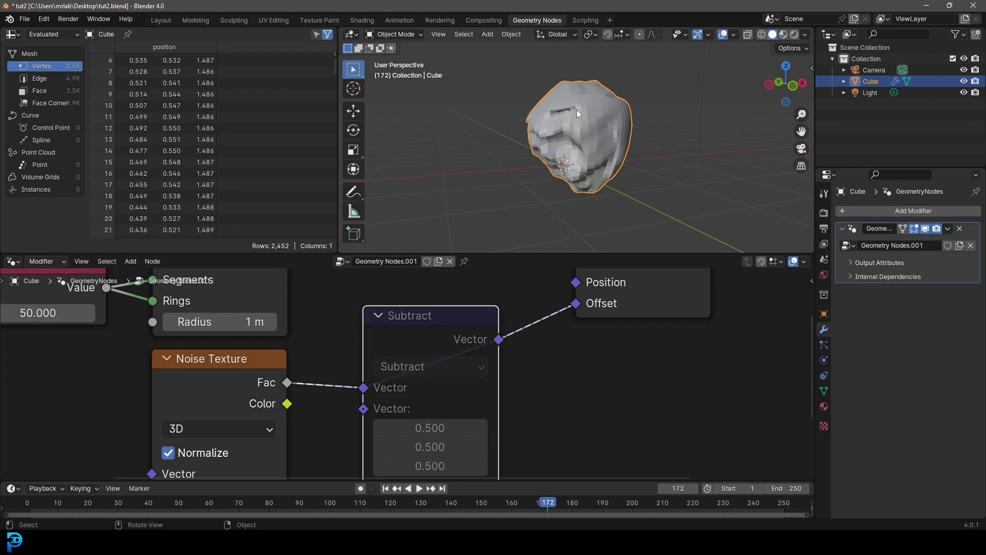
key(KP_1)
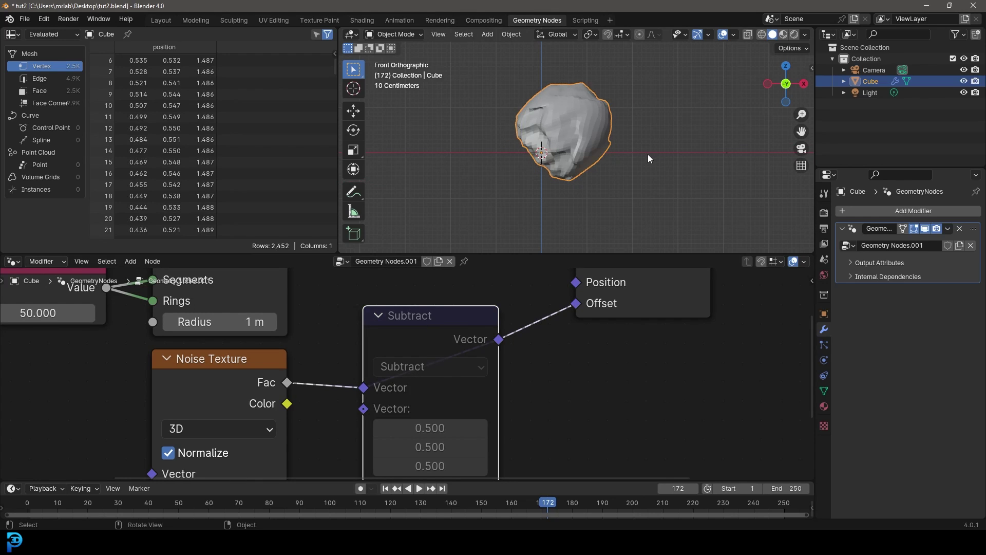
key(KP_3)
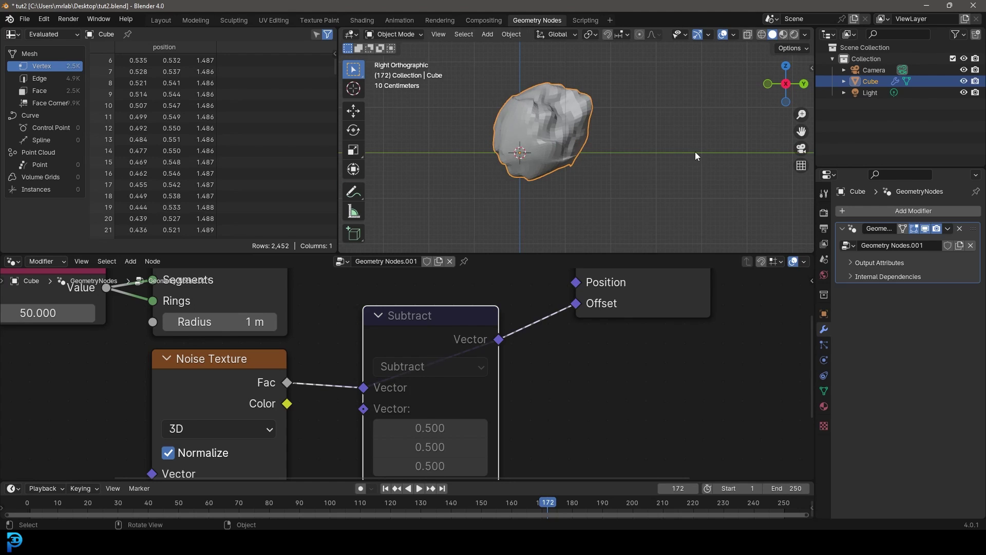
middle_drag(433, 316, 425, 337)
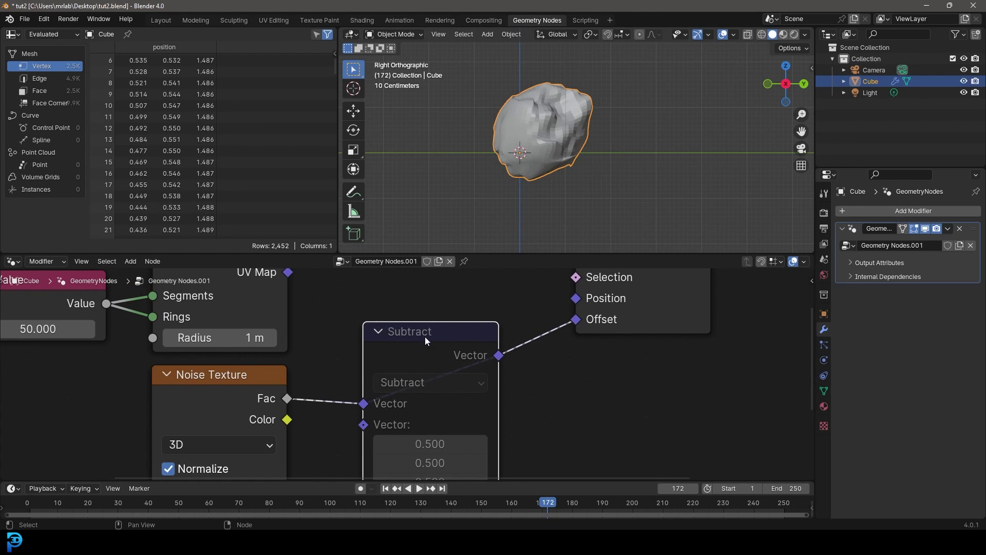
key(m)
middle_drag(429, 385, 467, 331)
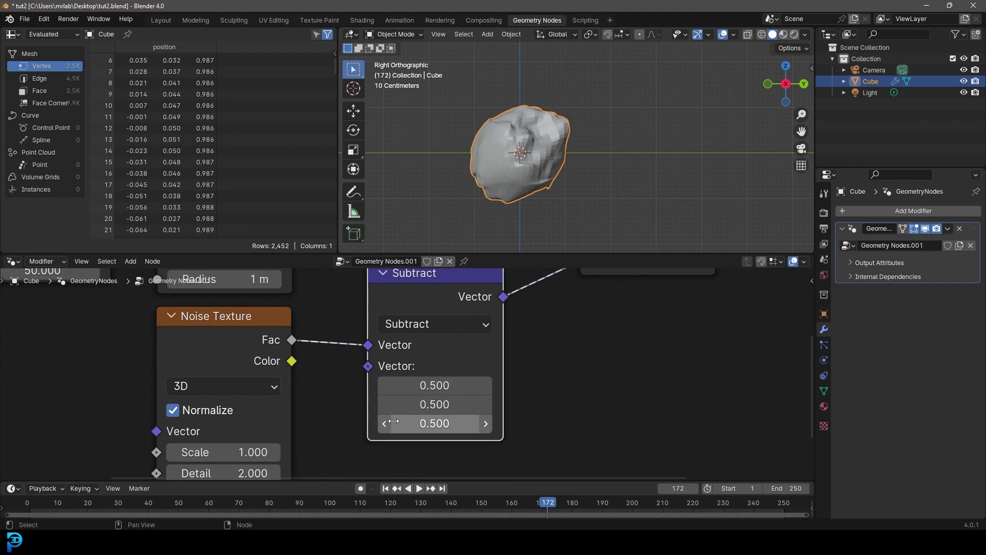
- Examine the rock's surface around the origin in perspective from several angles and up close
scroll(525, 153, up, 2)
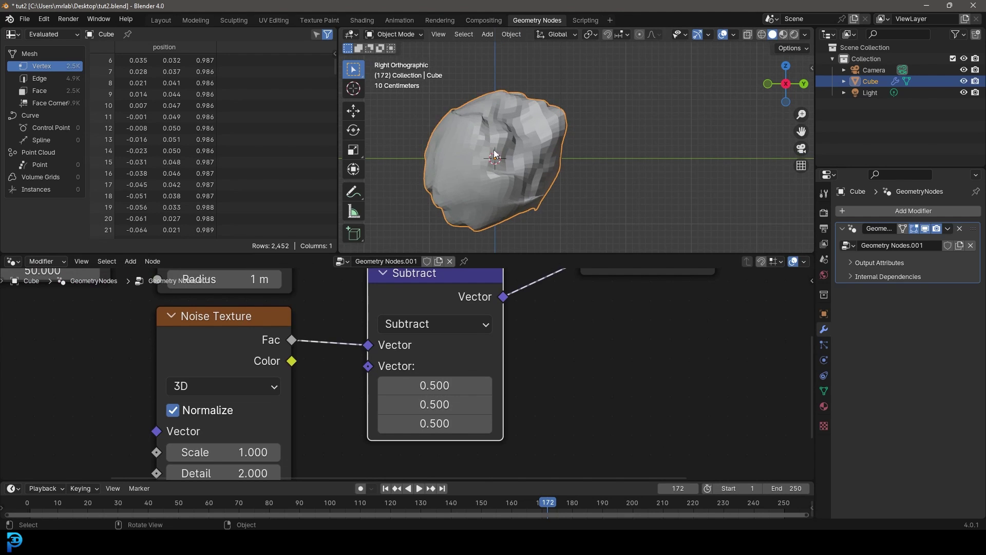
middle_drag(496, 154, 593, 184)
scroll(431, 314, down, 2)
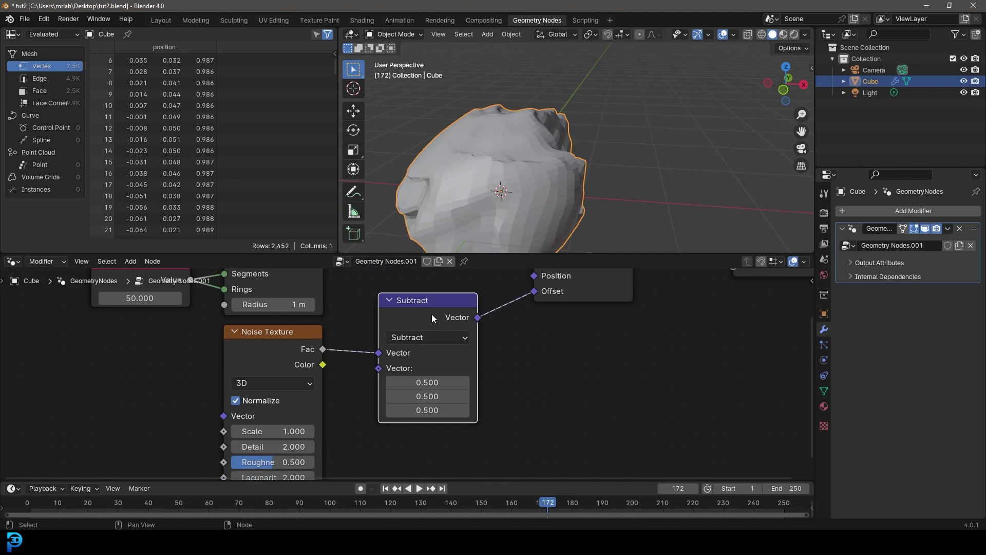
middle_drag(430, 309, 440, 333)
drag(430, 328, 431, 321)
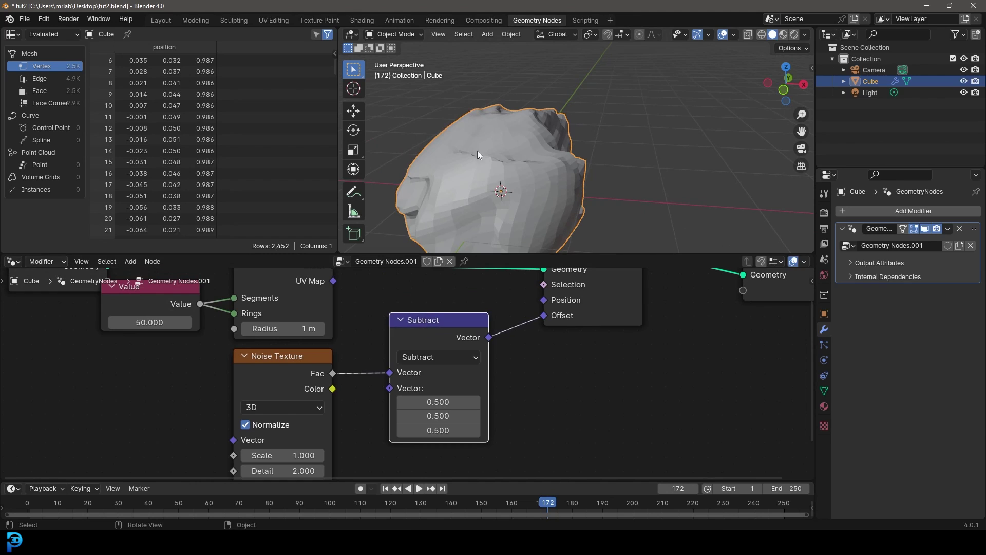
middle_drag(390, 205, 532, 162)
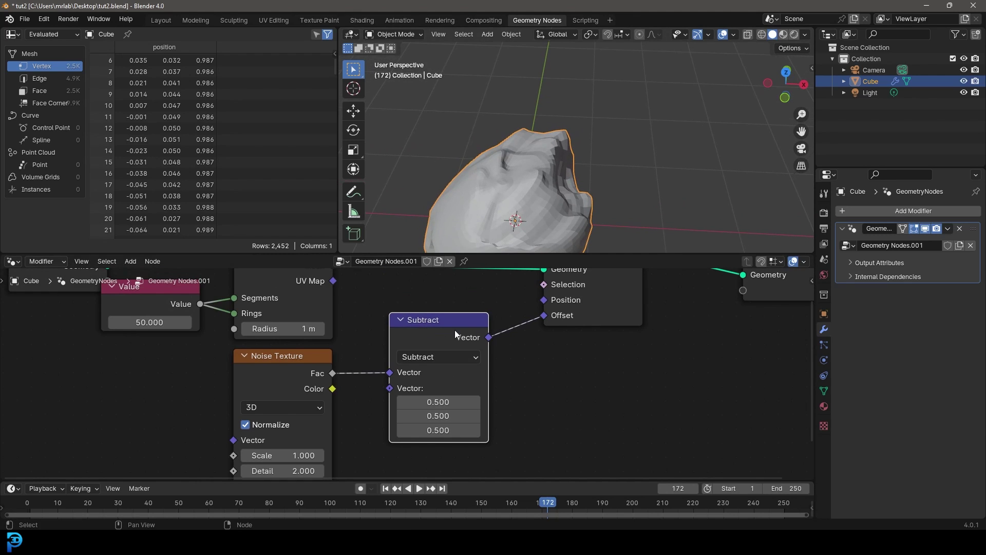
drag(283, 364, 286, 365)
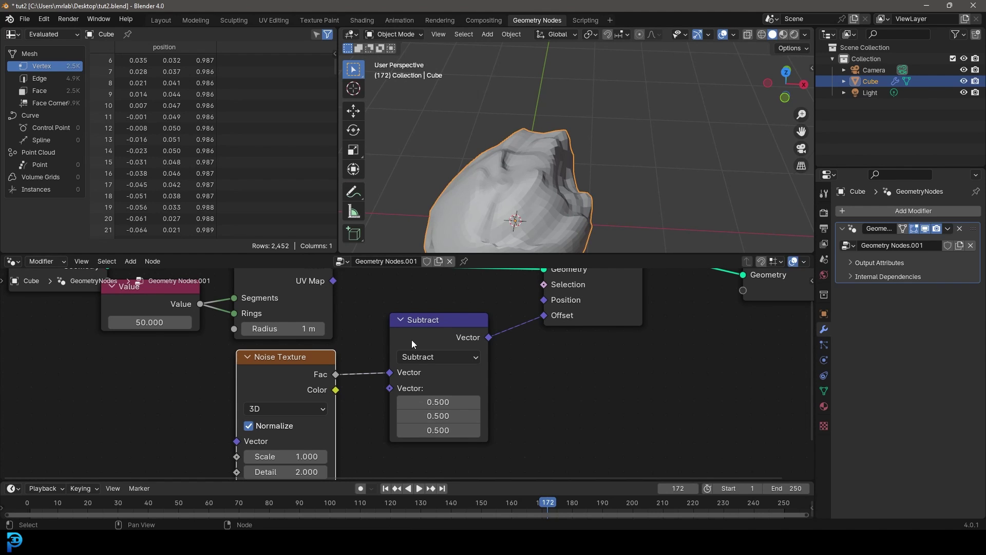
middle_drag(483, 250, 526, 191)
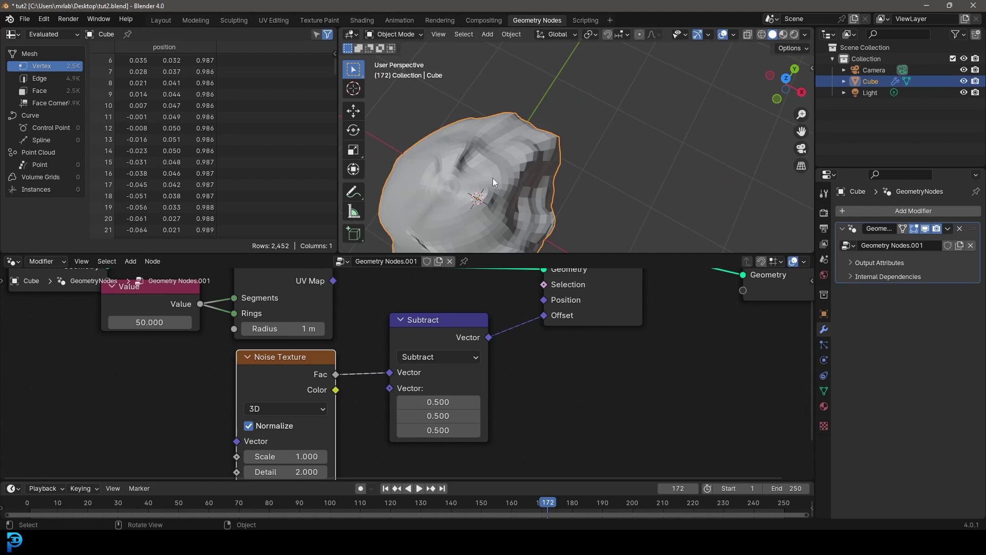
shift+middle_drag(492, 178, 551, 129)
scroll(519, 161, up, 4)
scroll(401, 365, down, 3)
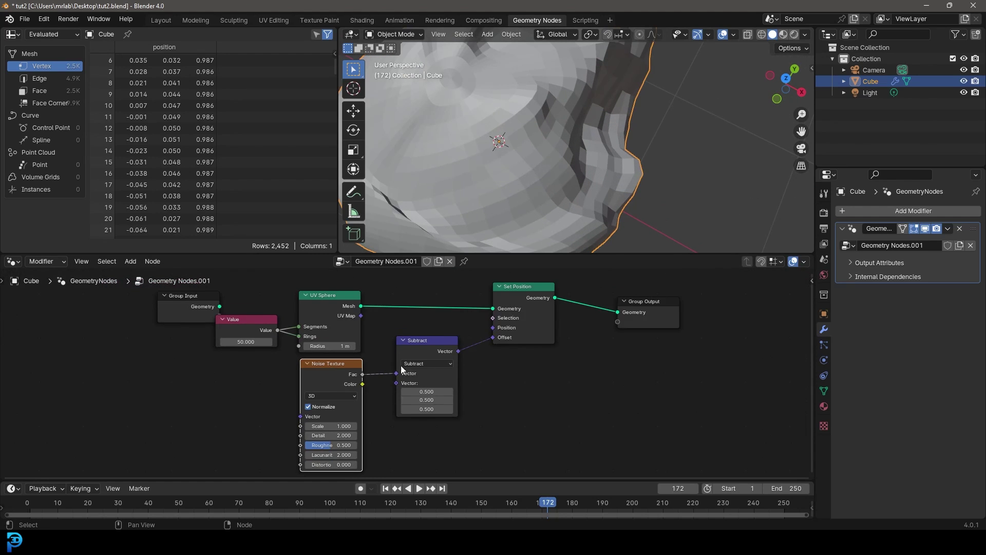
- Move the Noise Texture and Subtract nodes together away from the Set Position node to make room for another node
drag(475, 420, 361, 329)
scroll(368, 348, up, 1)
key(g)
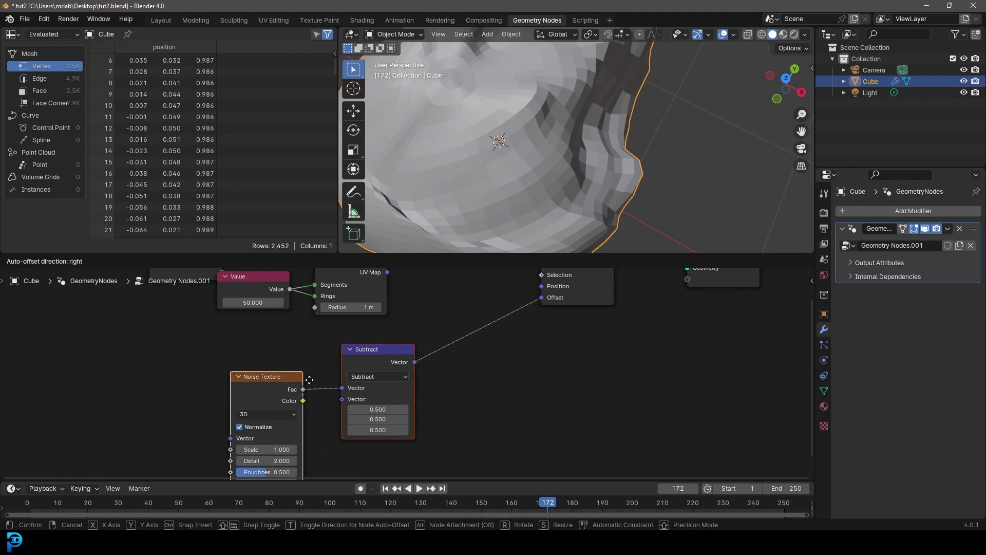
click(313, 381)
- Duplicate the Subtract node, insert the copy between Subtract and Set Position, and change its operation to Scale
scroll(461, 351, up, 2)
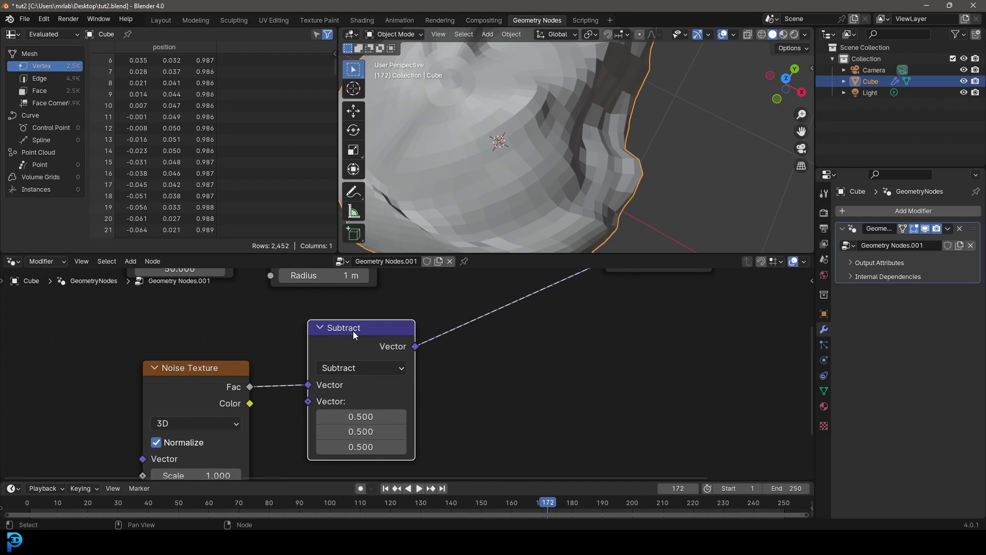
key(shift+d)
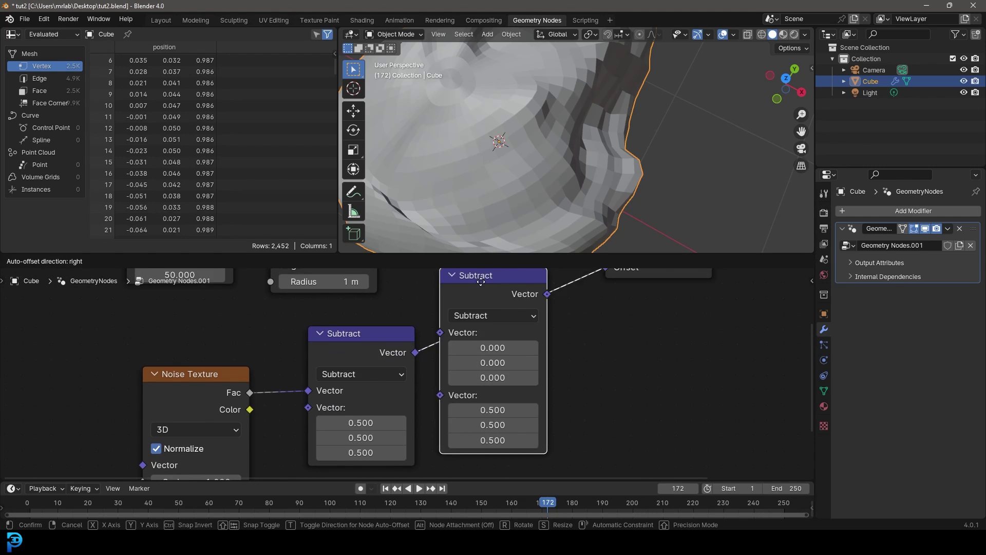
click(516, 313)
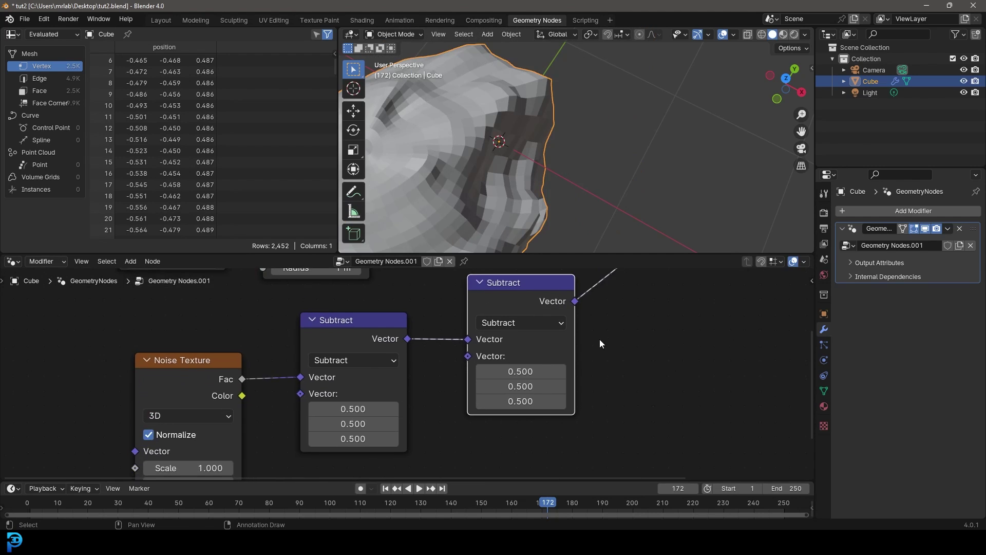
scroll(600, 343, up, 1)
click(517, 319)
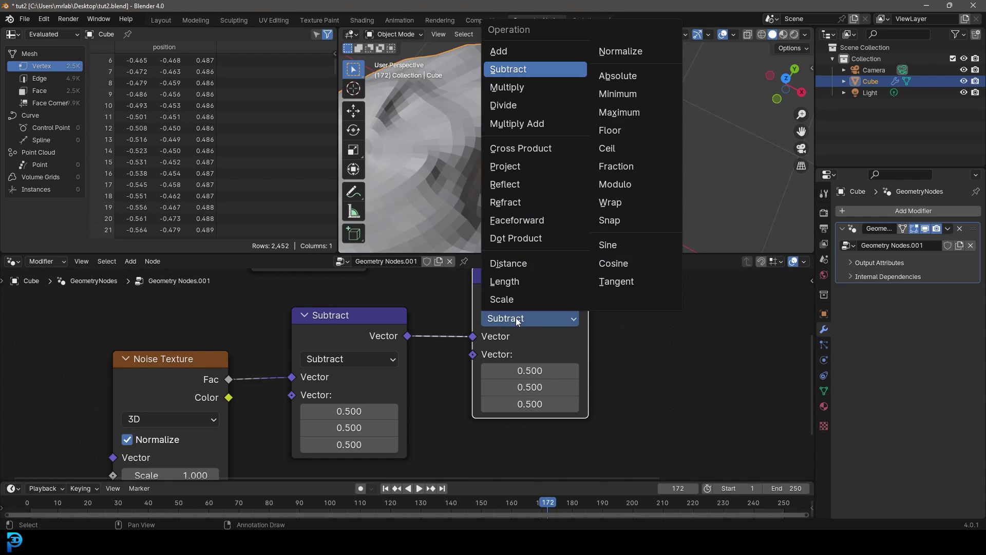
click(501, 299)
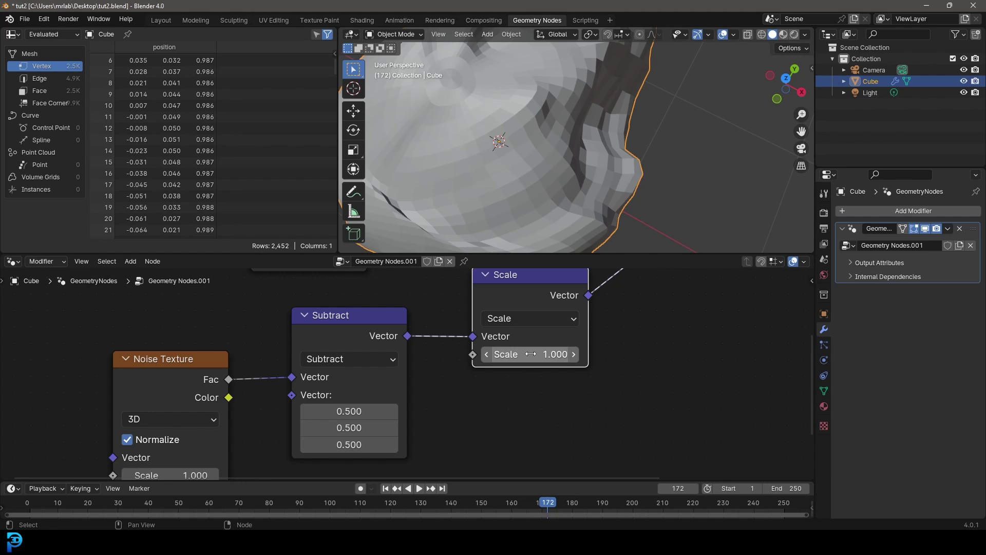
- Try values of 0.38, 0.21 and 1.41 on the Scale node to compare the displacement strength on the rock
scroll(505, 180, down, 5)
scroll(493, 123, up, 5)
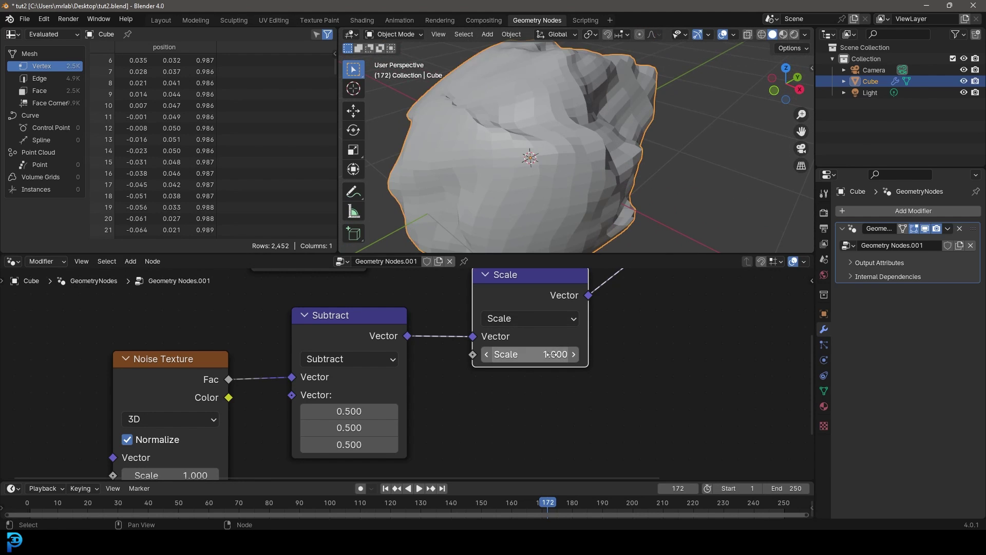
drag(534, 354, 476, 355)
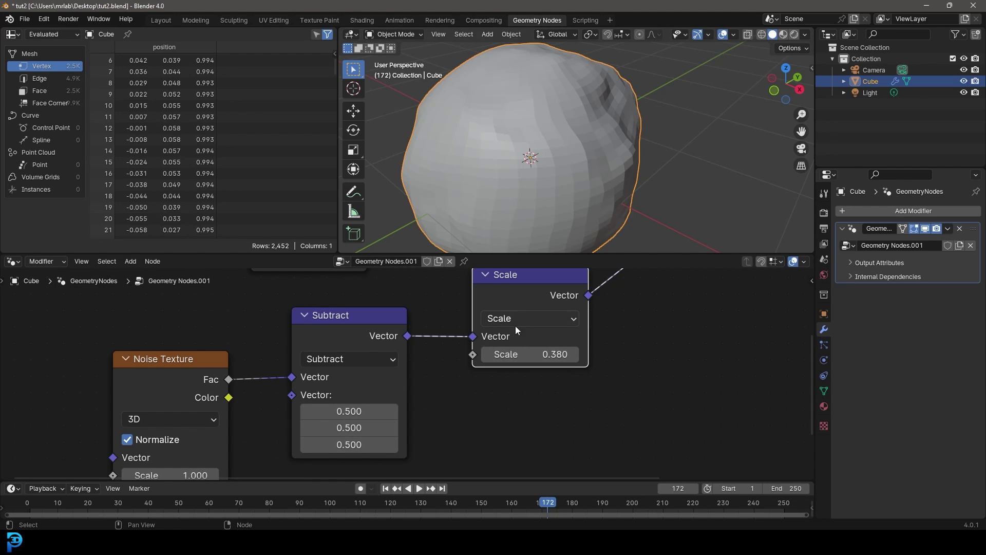
scroll(517, 411, up, 1)
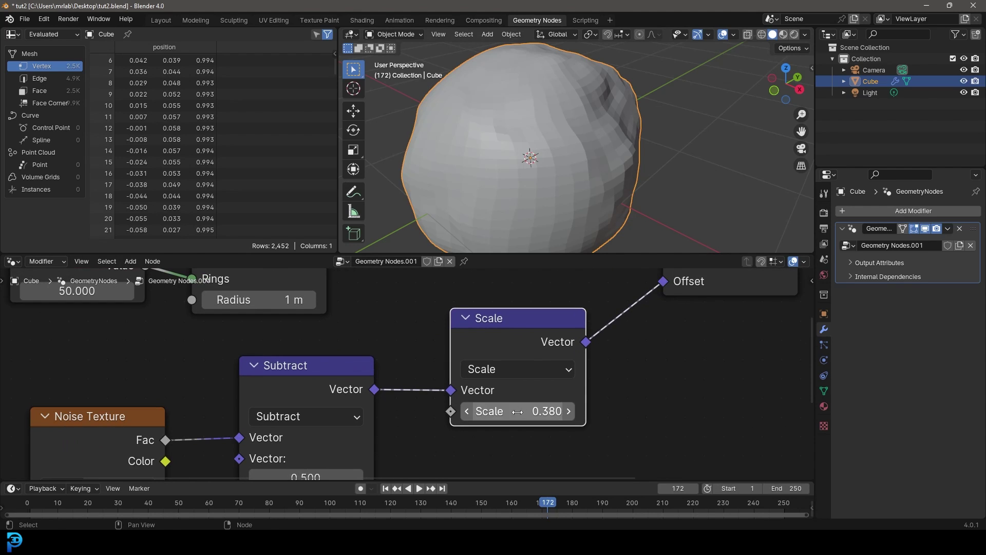
drag(517, 411, 440, 412)
scroll(574, 99, down, 1)
middle_drag(610, 172, 570, 156)
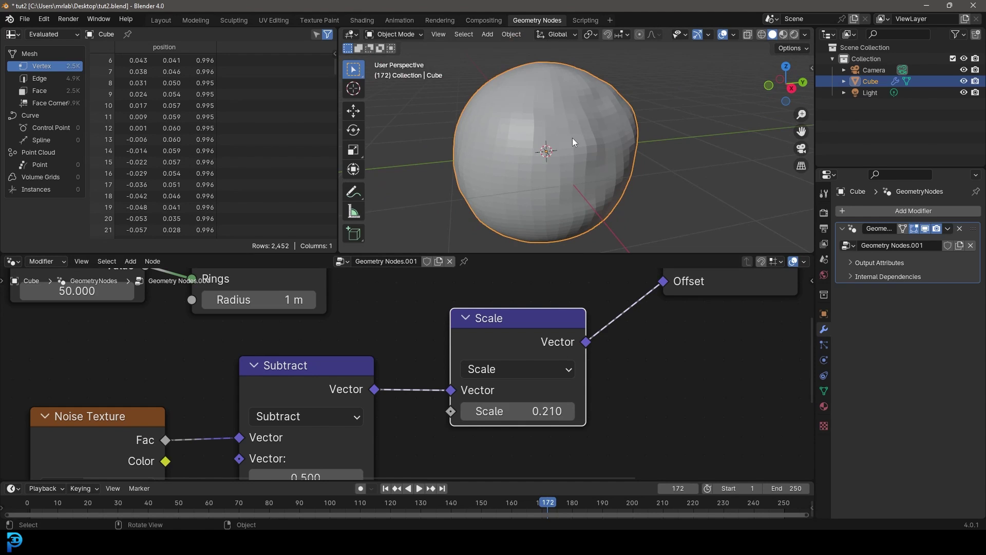
drag(514, 411, 576, 411)
- Set the Noise Texture's Scale to 0.3 and look at the rock from another angle
middle_drag(336, 420, 451, 338)
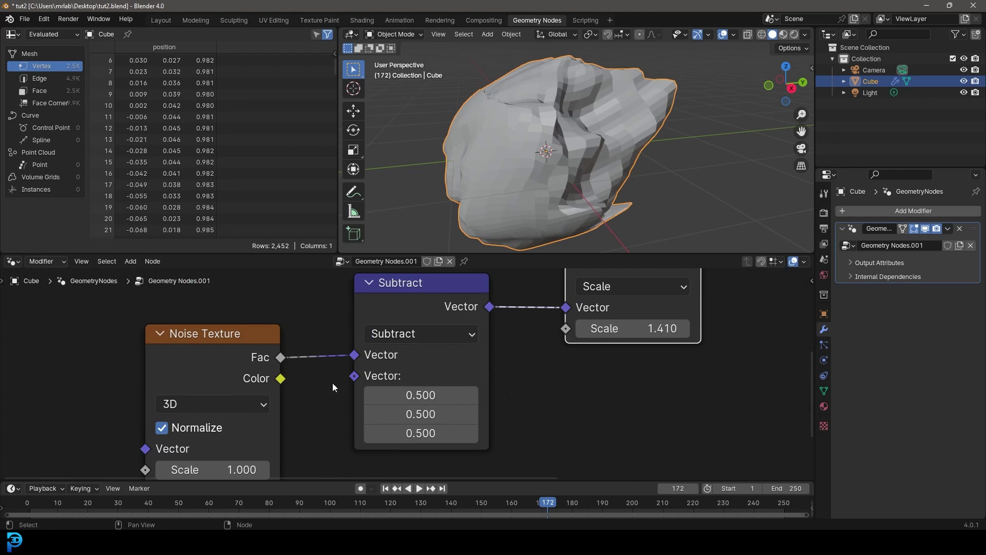
middle_drag(235, 468, 248, 417)
click(249, 417)
key(BackSpace)
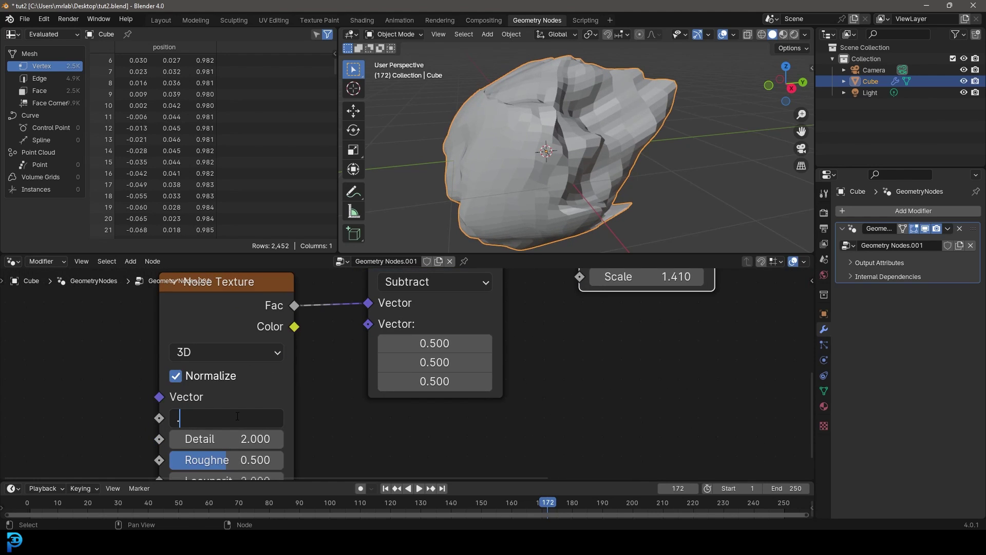
text(0.3)
key(Return)
middle_drag(564, 196, 622, 169)
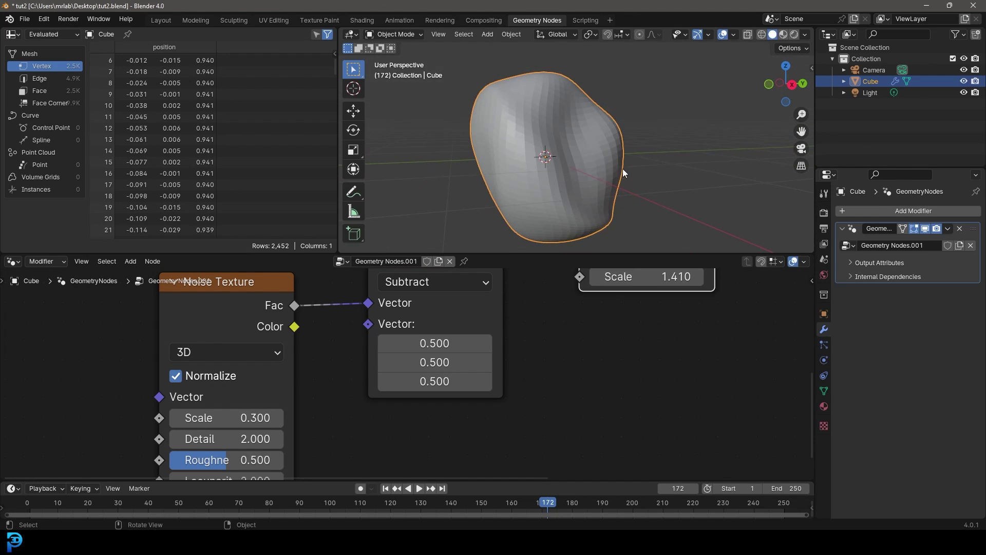
- Reposition the Group Input and UV Sphere nodes slightly around the Value node
scroll(388, 338, down, 4)
scroll(388, 339, down, 4)
middle_drag(398, 326, 423, 341)
scroll(421, 339, up, 6)
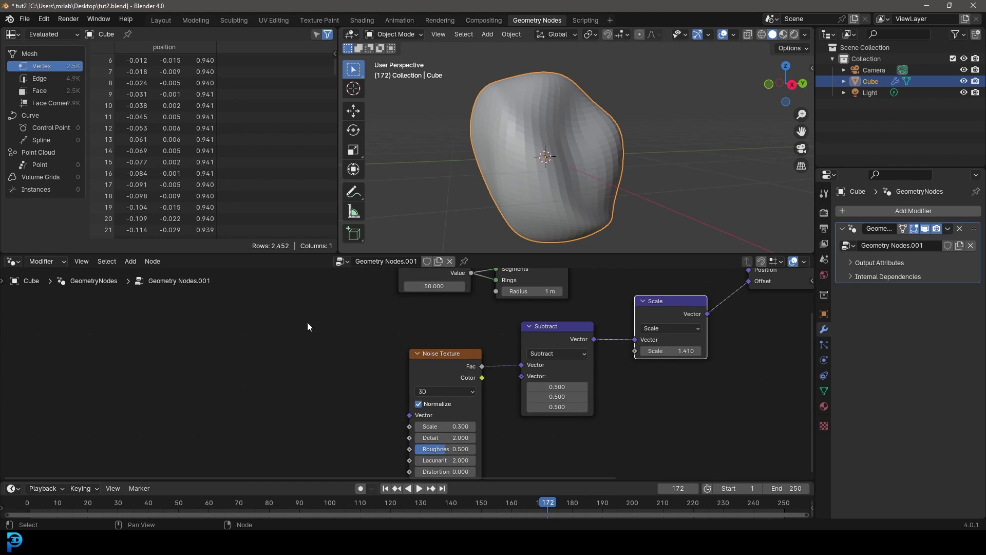
middle_drag(372, 293, 391, 328)
scroll(464, 285, up, 3)
scroll(464, 285, up, 1)
middle_drag(464, 285, 389, 378)
drag(311, 343, 287, 330)
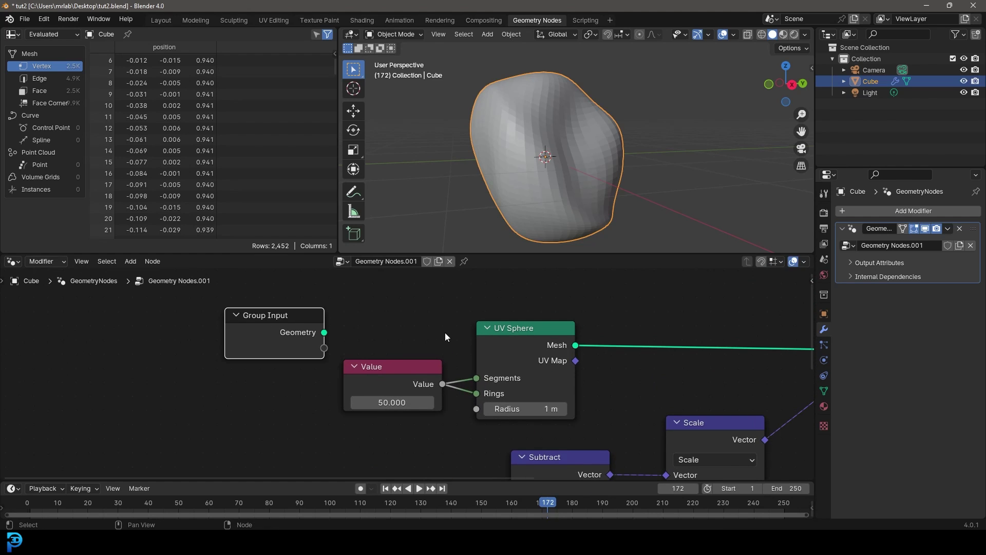
drag(530, 338, 513, 337)
- Set the Value node driving the UV Sphere's segments and rings to 100
scroll(406, 371, up, 5)
click(386, 414)
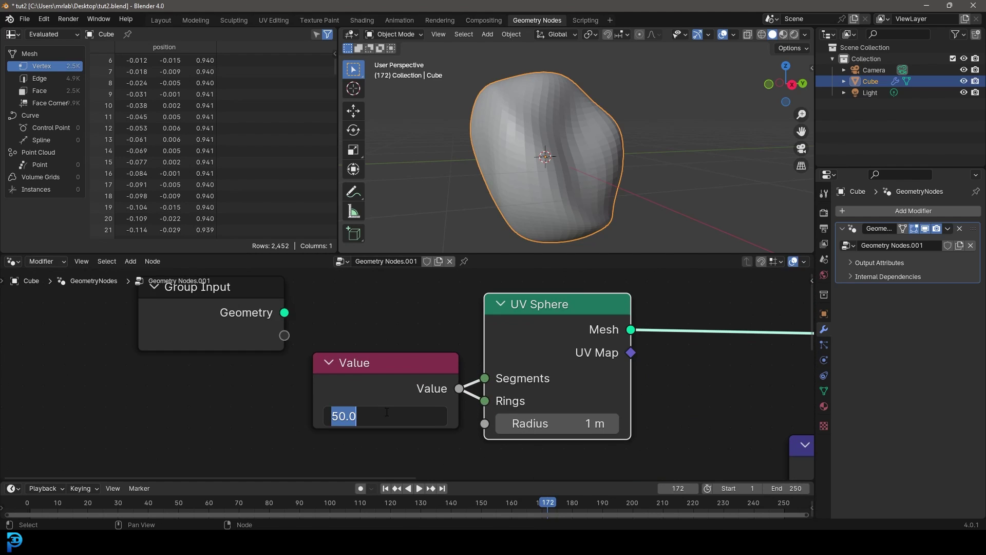
text(100)
key(Return)
scroll(409, 370, up, 1)
scroll(569, 112, up, 5)
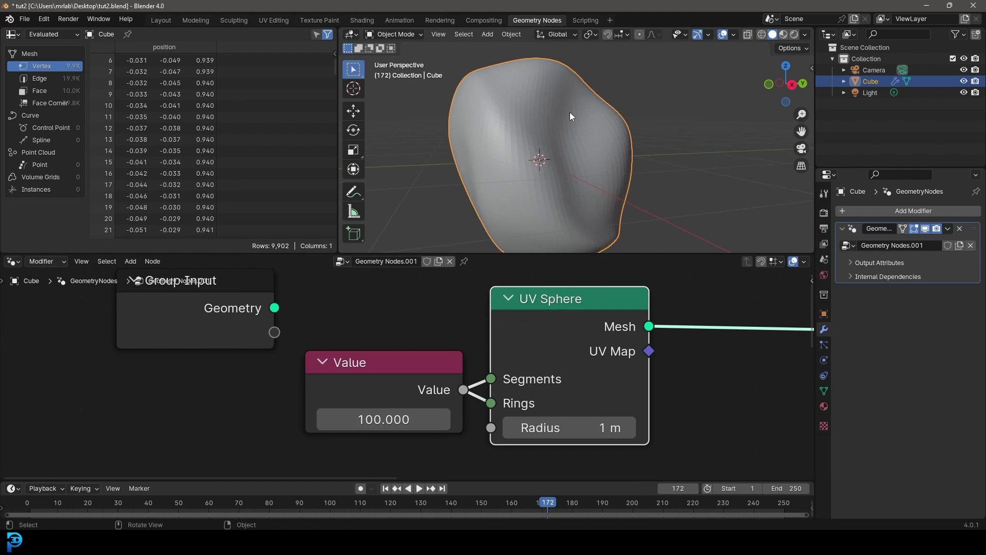
- Set the Noise Texture's Scale to 10 and inspect the displaced surface from several angles
scroll(544, 131, down, 4)
scroll(542, 384, down, 6)
middle_drag(548, 414, 543, 243)
click(403, 422)
text(10)
key(Return)
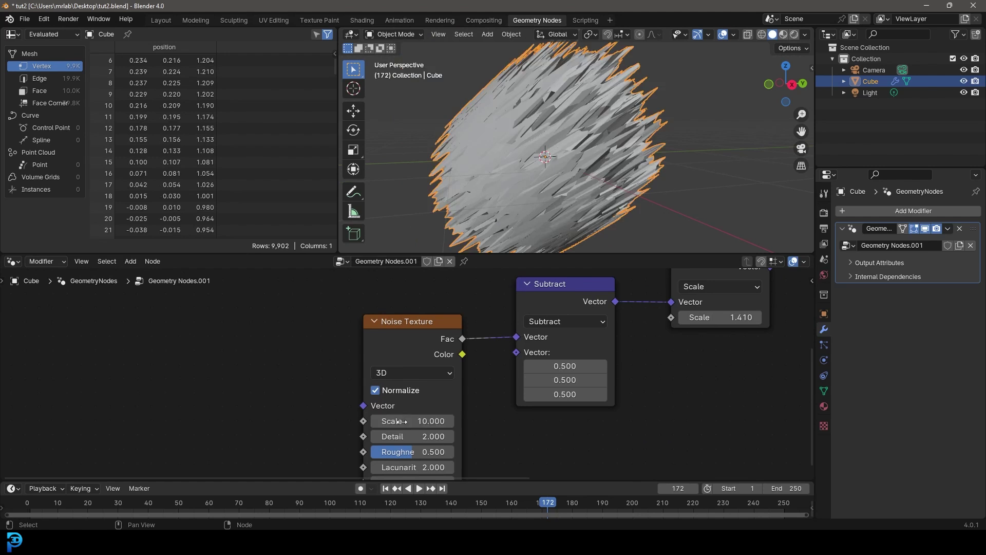
middle_drag(549, 184, 513, 196)
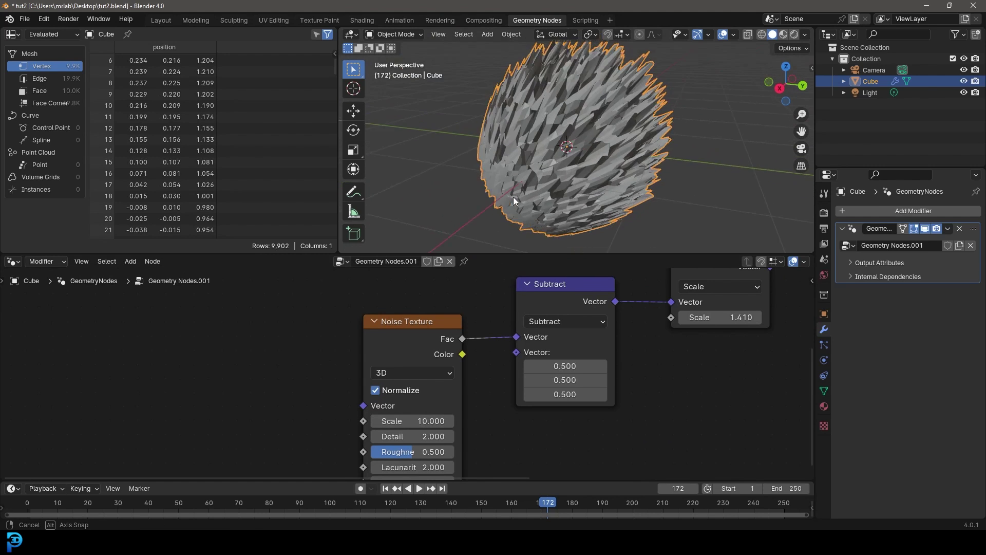
scroll(584, 123, up, 4)
scroll(568, 122, down, 4)
middle_drag(568, 122, 537, 146)
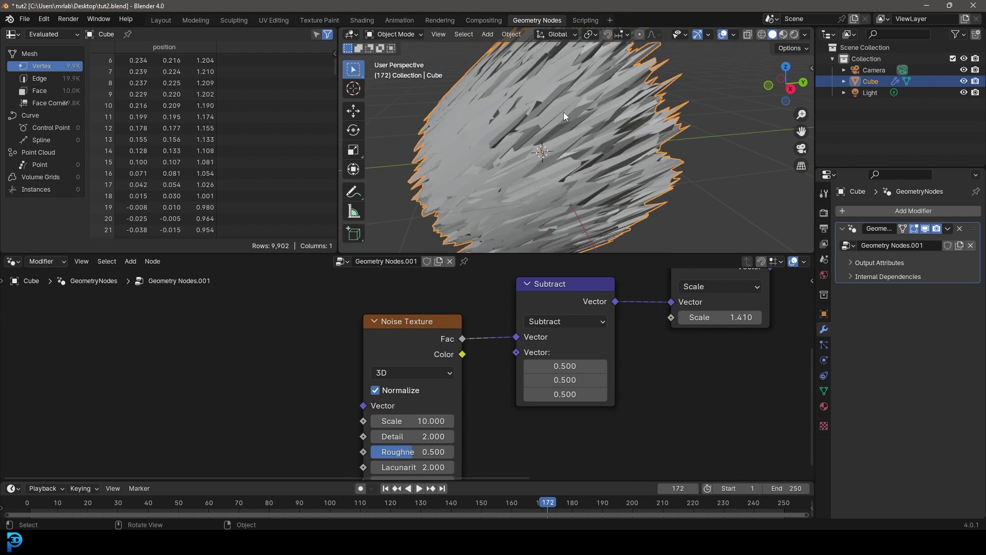
- Lower the Scale node's value to 0.06 and examine the fine surface bumps
middle_drag(712, 342, 530, 434)
scroll(533, 424, up, 1)
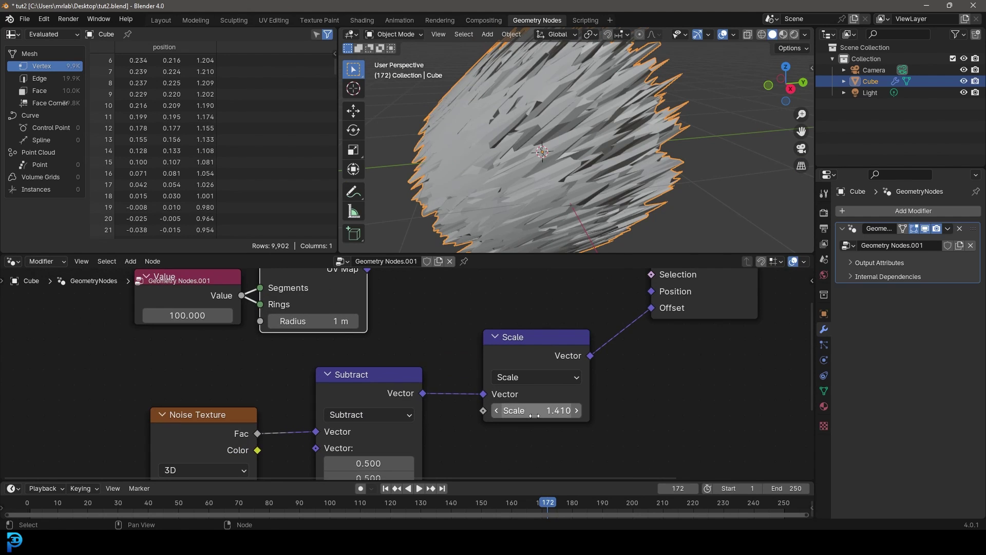
shift+drag(535, 412, 466, 412)
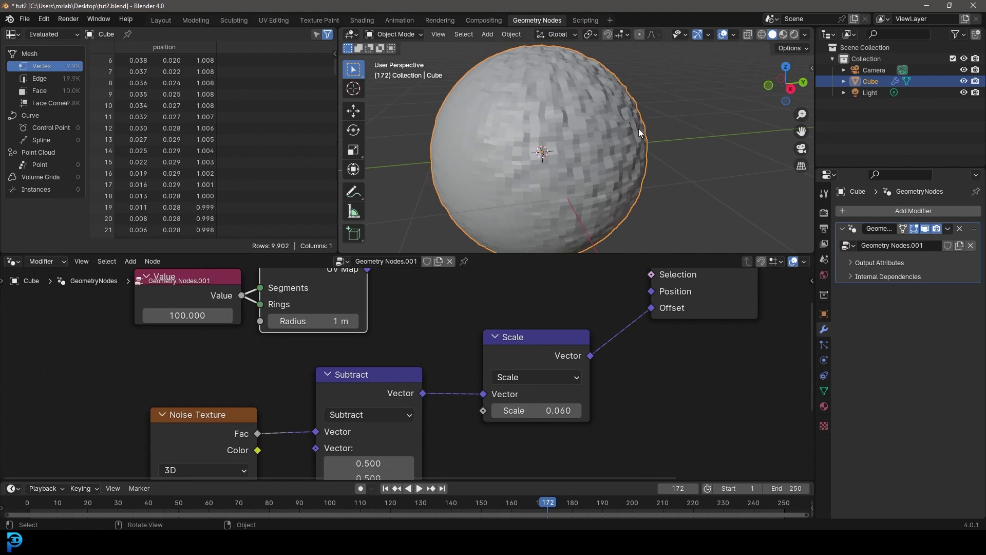
middle_drag(640, 132, 599, 132)
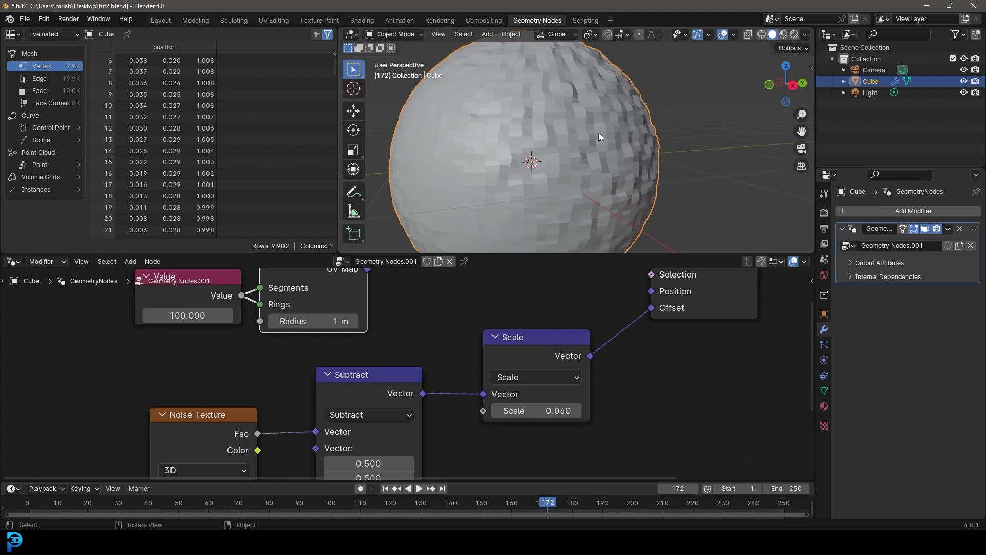
- Move the Set Position node slightly down and review the sphere as a whole
scroll(581, 131, down, 4)
scroll(442, 346, down, 4)
middle_drag(492, 337, 449, 350)
scroll(494, 335, up, 2)
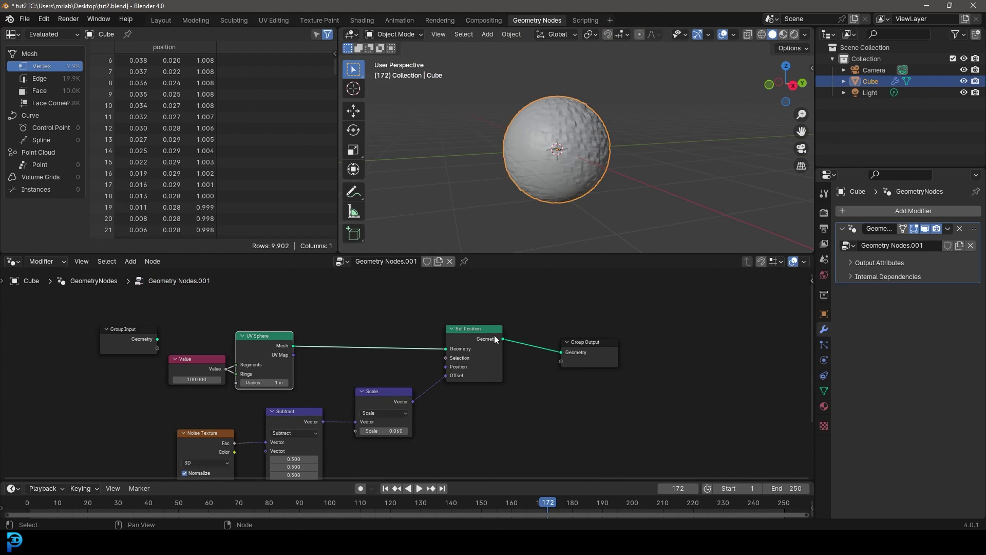
drag(492, 335, 484, 338)
scroll(575, 130, up, 5)
scroll(528, 140, down, 3)
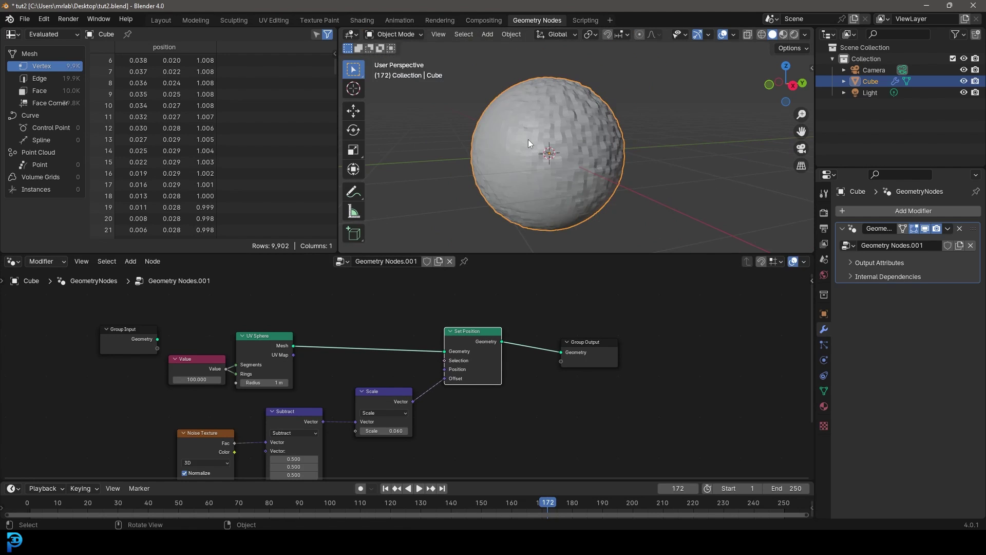
- Set the Noise Texture's Scale to 3 and the Scale node's value to 0.3
middle_drag(246, 466, 393, 350)
scroll(392, 350, up, 4)
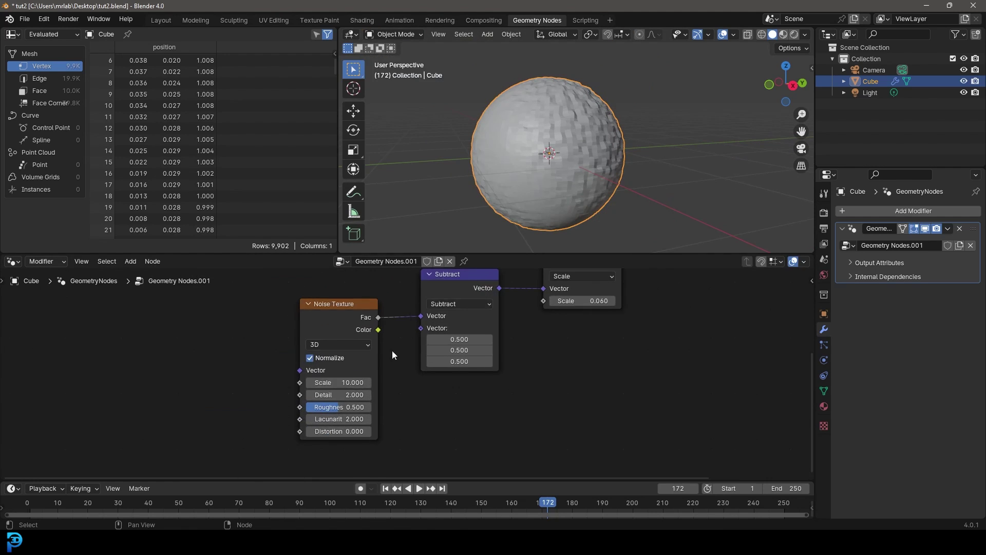
click(349, 385)
text(3)
key(Return)
scroll(565, 390, up, 1)
middle_drag(565, 390, 522, 381)
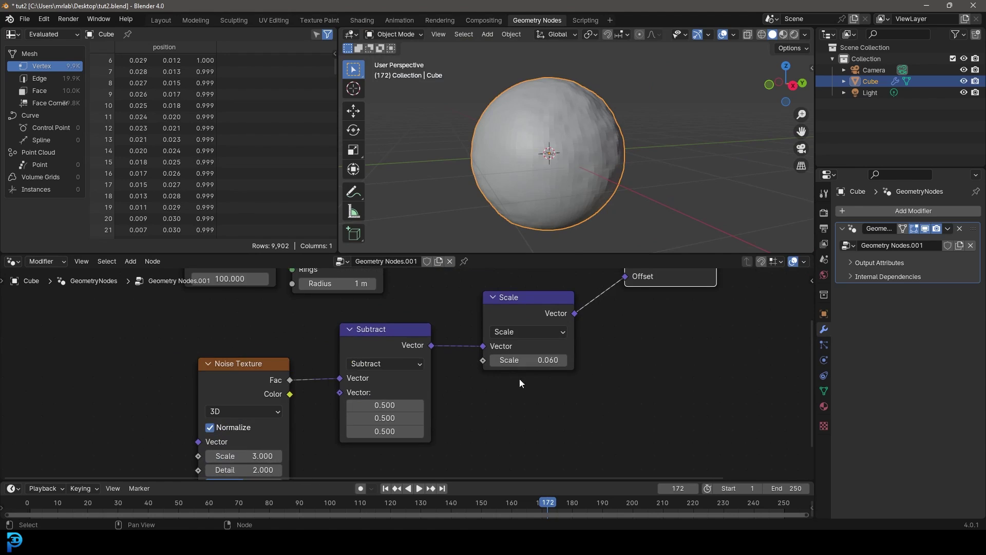
drag(529, 360, 555, 360)
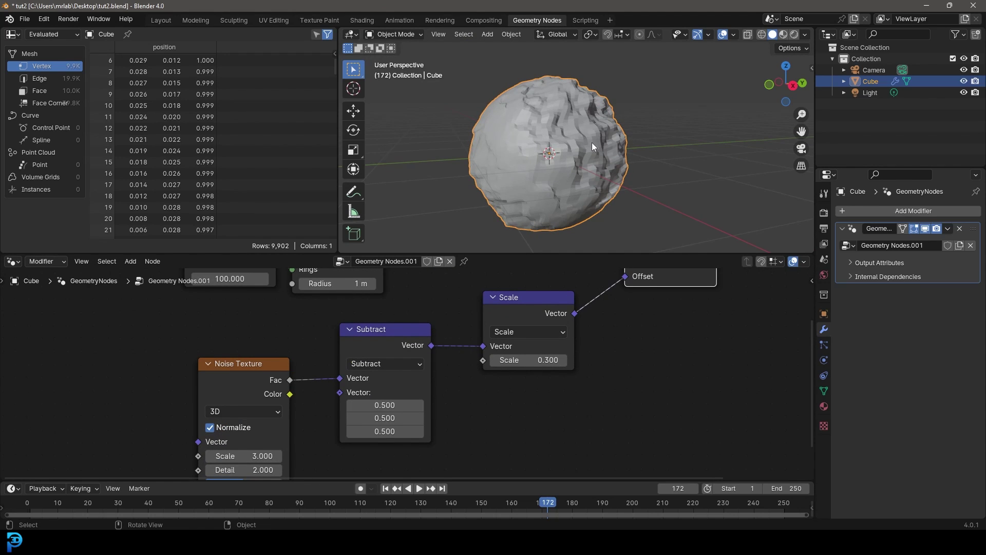
- Move the Set Position node slightly up relative to the UV Sphere and Group Output nodes, and deselect it
middle_drag(625, 354, 492, 444)
scroll(525, 315, up, 1)
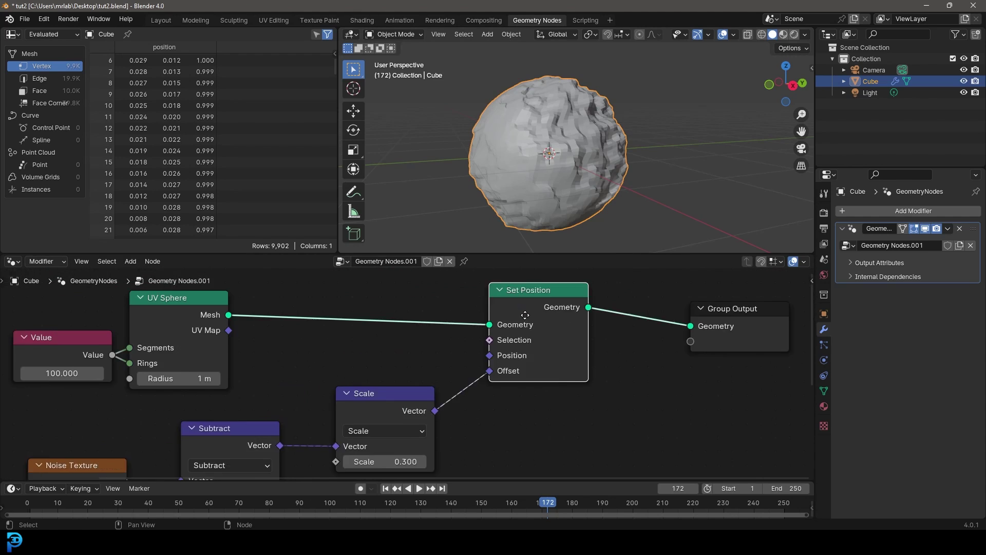
middle_drag(525, 315, 494, 354)
drag(497, 331, 494, 325)
middle_drag(456, 378, 467, 358)
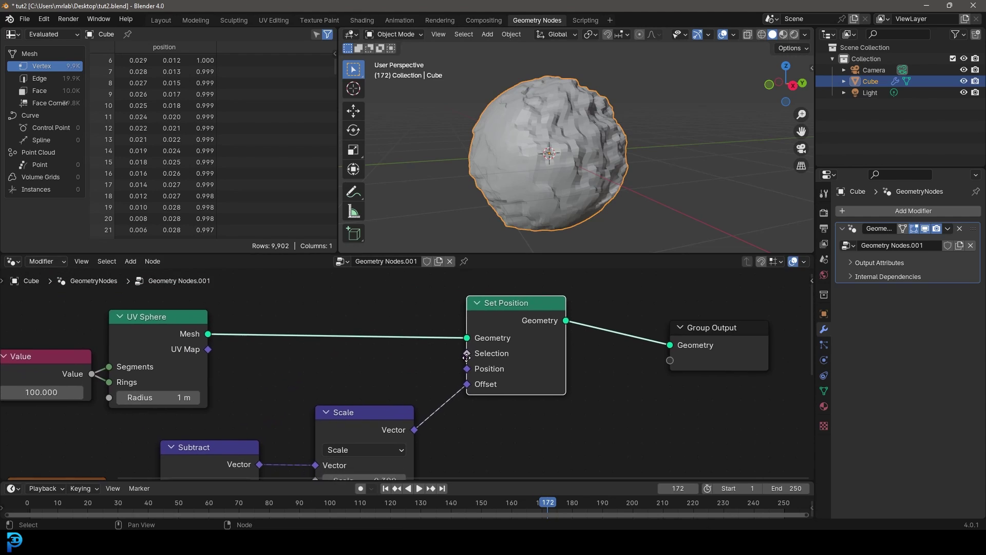
scroll(466, 355, up, 2)
drag(497, 343, 310, 371)
click(610, 336)
scroll(611, 336, down, 4)
middle_drag(611, 336, 478, 364)
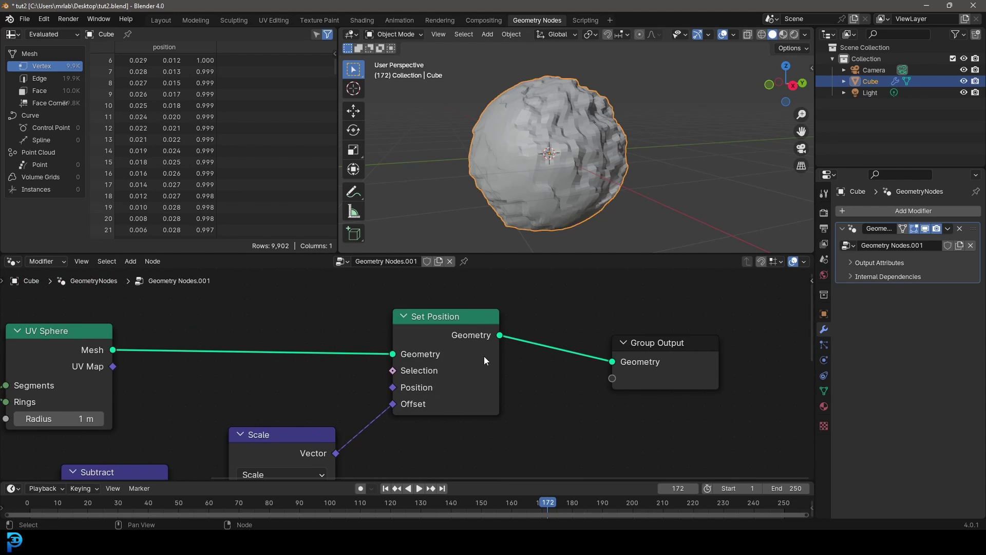
- Add an unconnected Extrude Mesh node below Set Position and Group Output, and try pulling a link from its Selection input
key(shift+a)
click(435, 309)
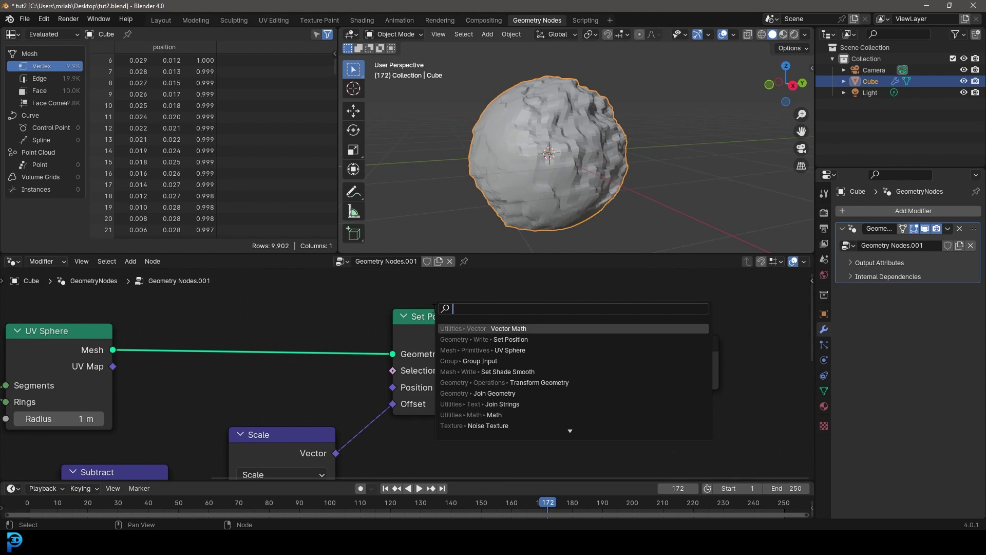
text(extdu)
key(Return)
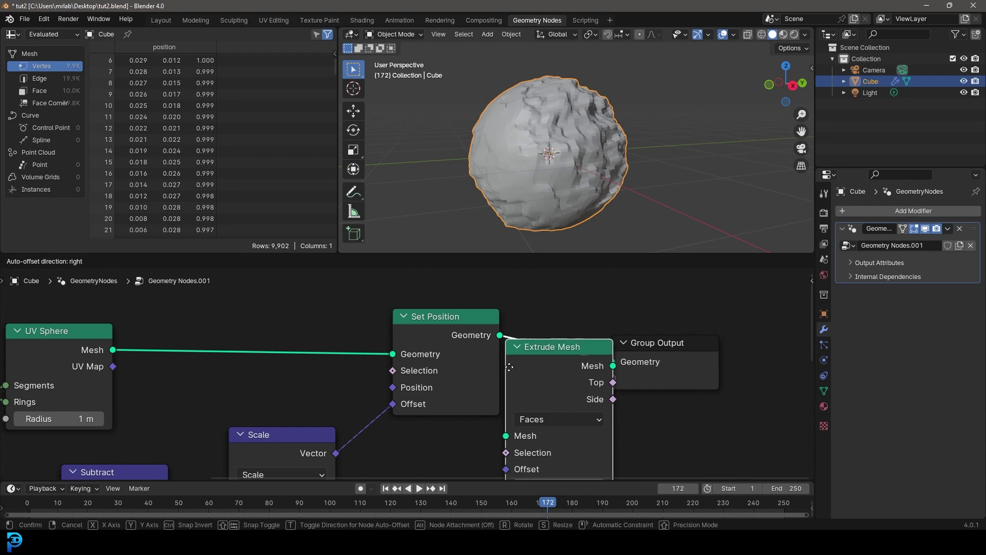
click(521, 307)
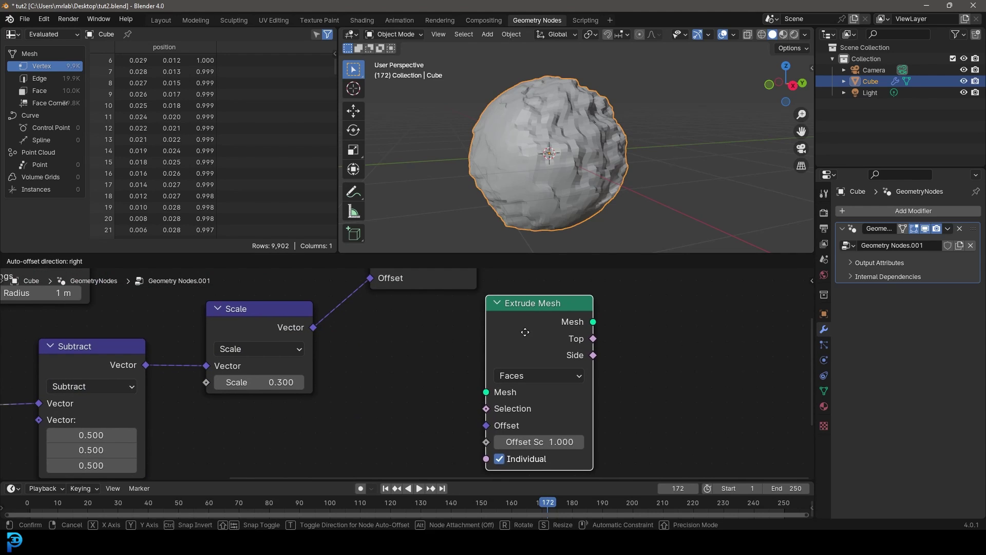
drag(485, 408, 387, 359)
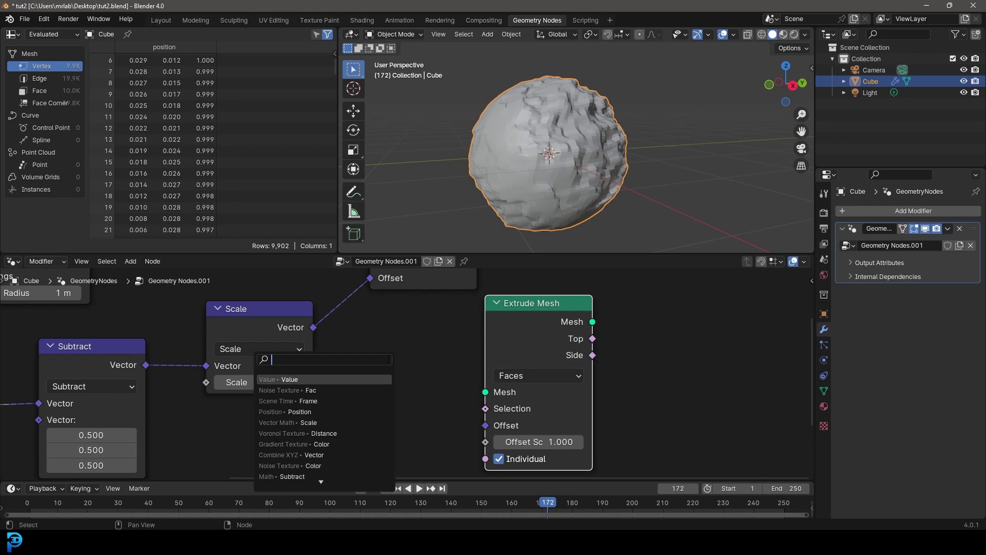
scroll(594, 128, up, 3)
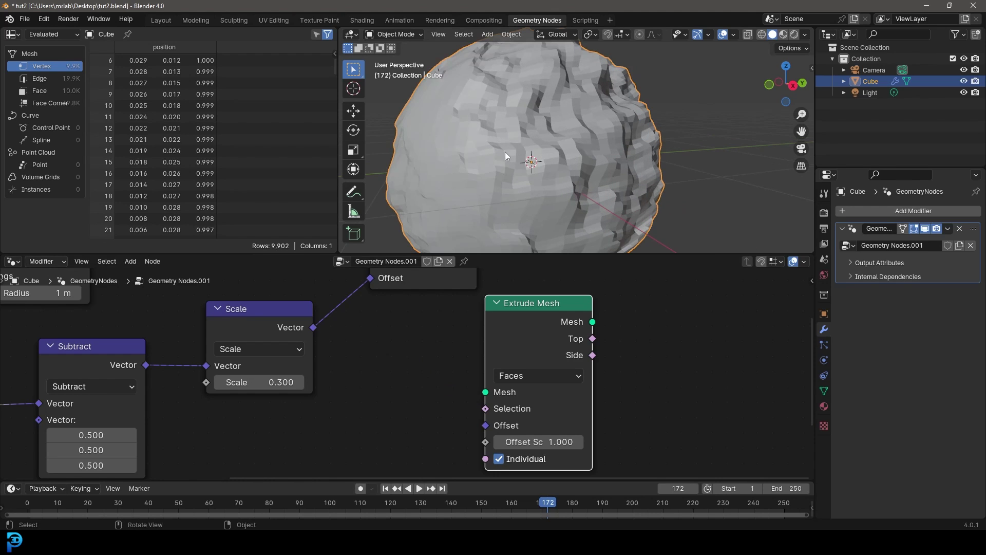
- Set the Scale node's value to 1 and the Noise Texture's Scale to 1
scroll(572, 140, down, 2)
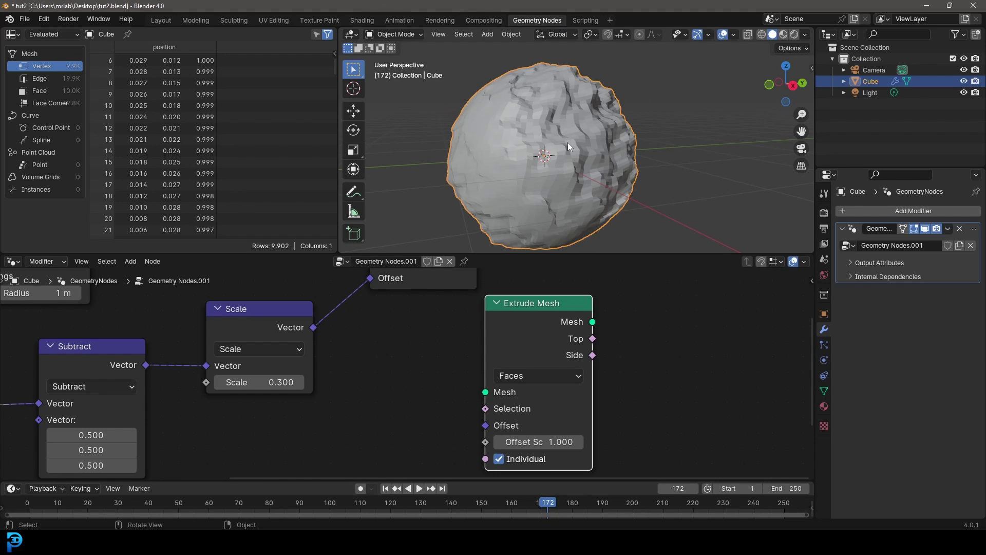
middle_drag(234, 436, 473, 384)
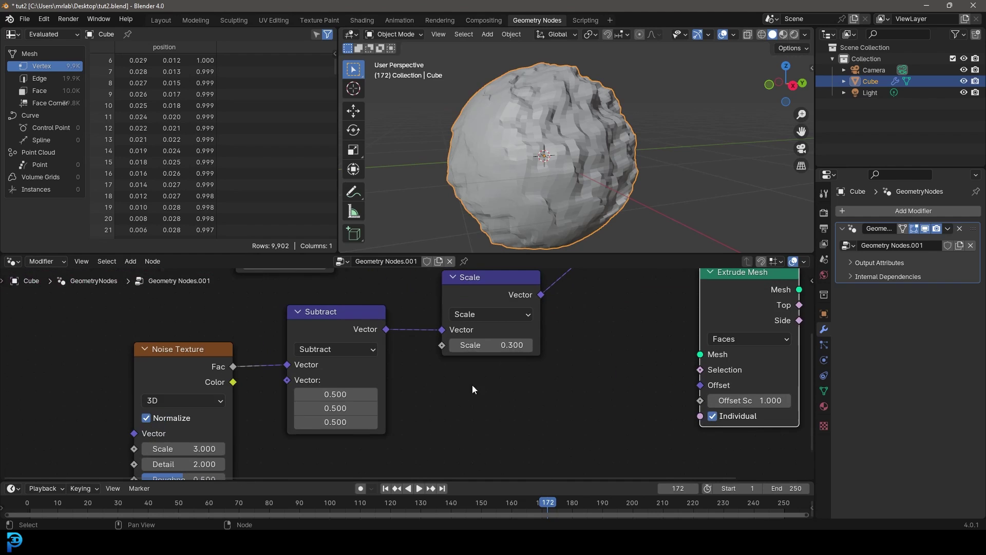
click(491, 346)
text(1)
key(Return)
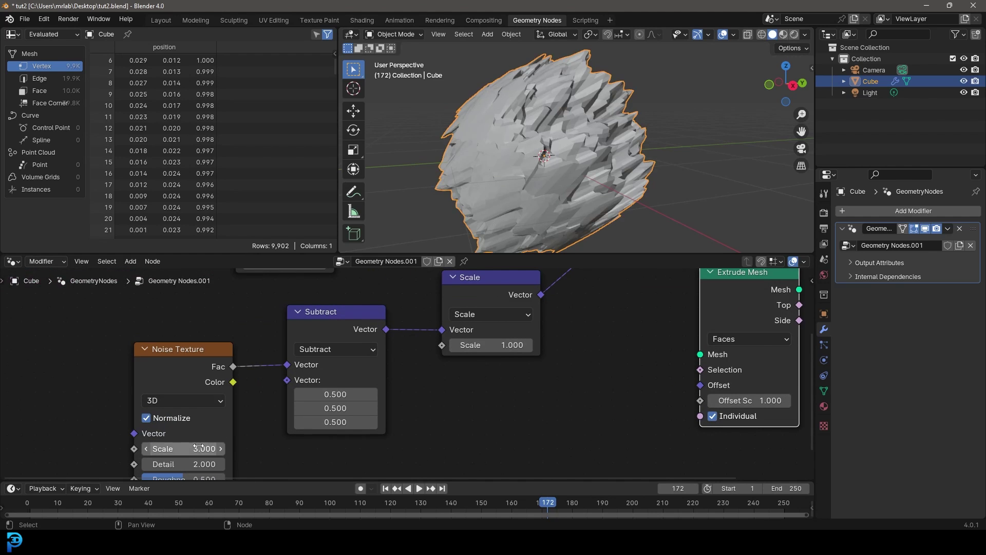
click(200, 449)
text(1)
key(Return)
- Examine the displaced rock up close and from several sides, then as a whole in front orthographic view
scroll(638, 131, up, 6)
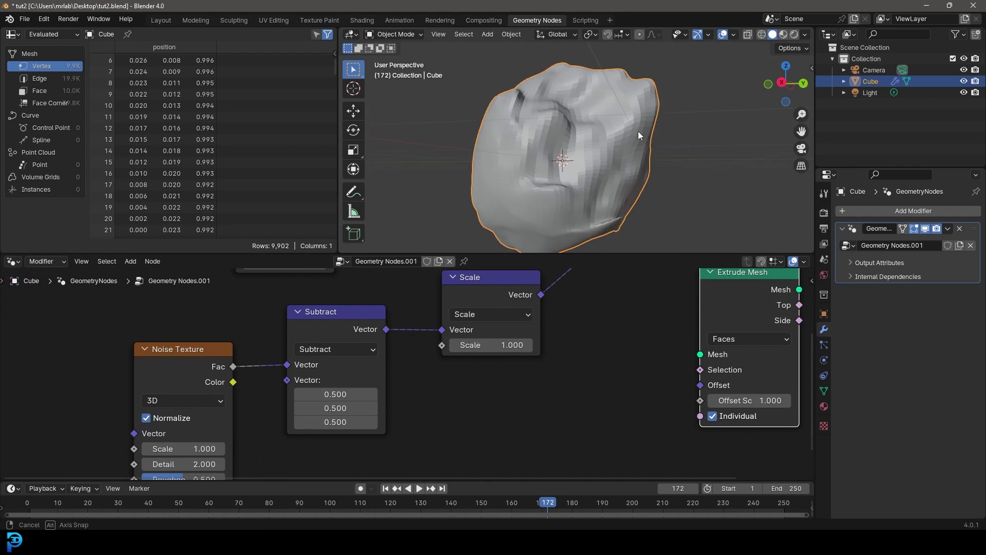
scroll(491, 143, down, 5)
middle_drag(491, 143, 601, 163)
scroll(603, 149, up, 4)
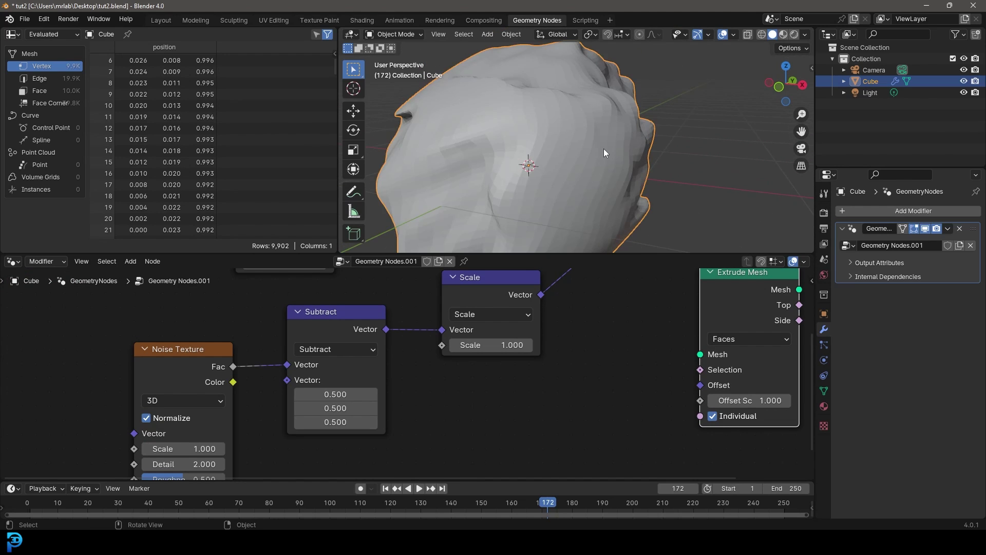
key(KP_1)
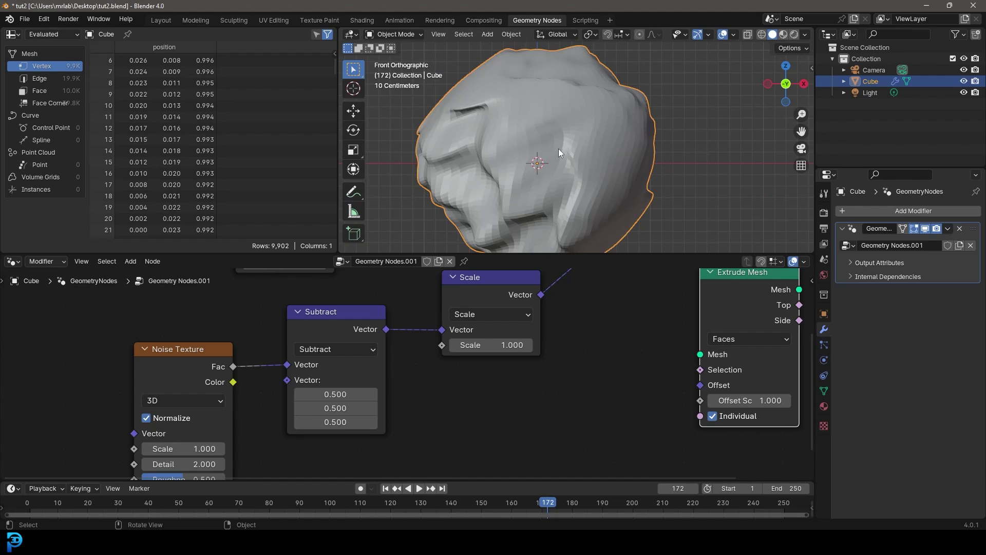
scroll(559, 149, down, 4)
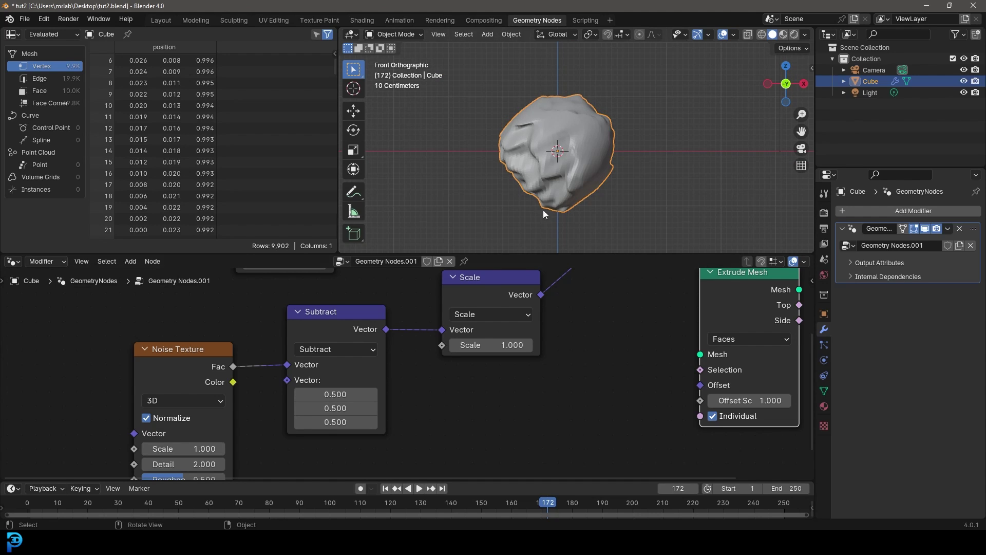
- Try pulling a link from the Set Position node's Selection input, and check the rock's surface from the front
middle_drag(676, 354, 564, 454)
drag(483, 319, 350, 345)
scroll(578, 163, up, 4)
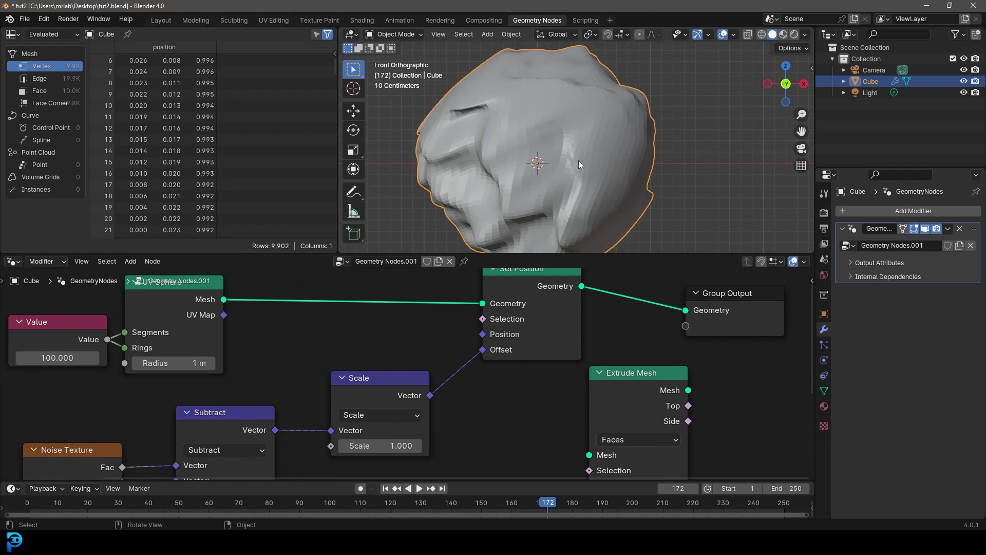
scroll(699, 147, down, 2)
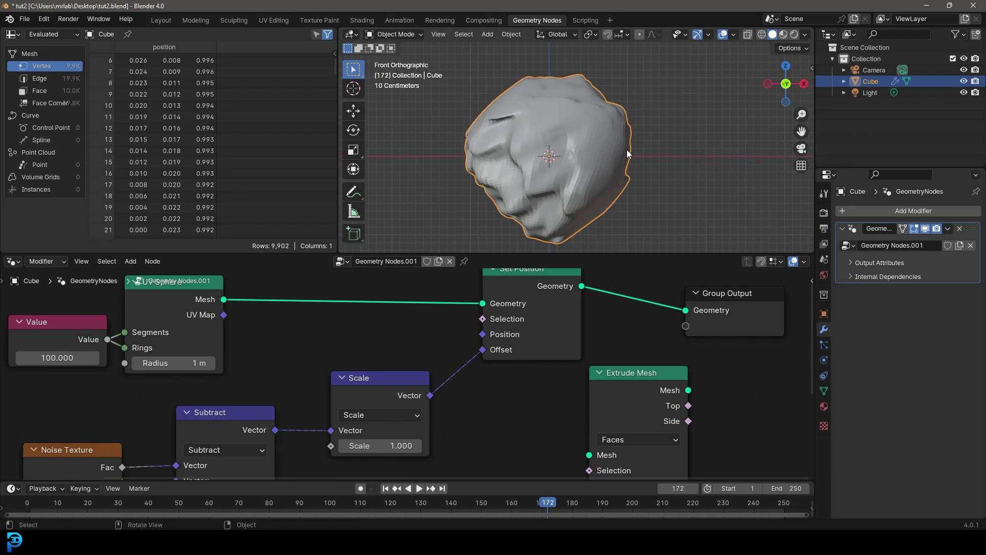